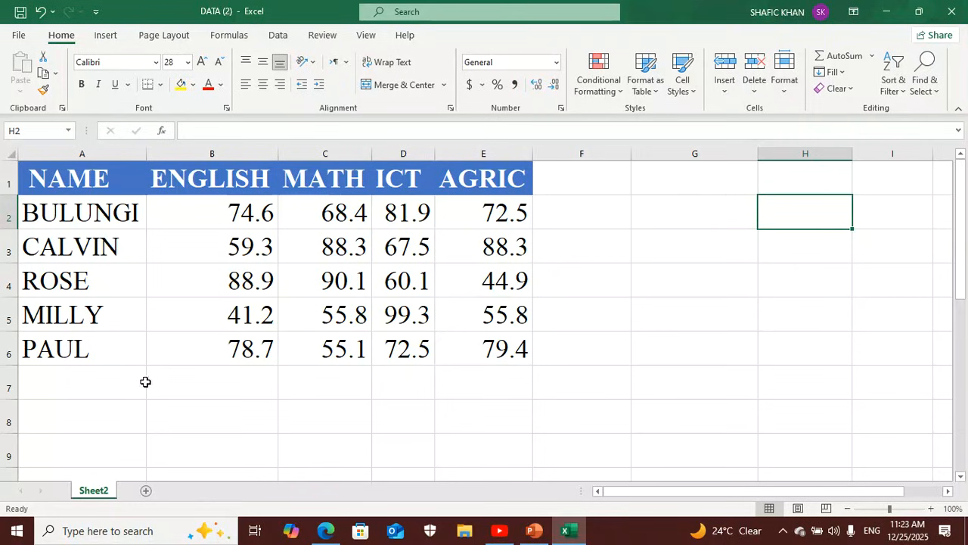
Enter the label "ABS (ENGLISH)" in cell A8 below the marks table.
click(87, 418)
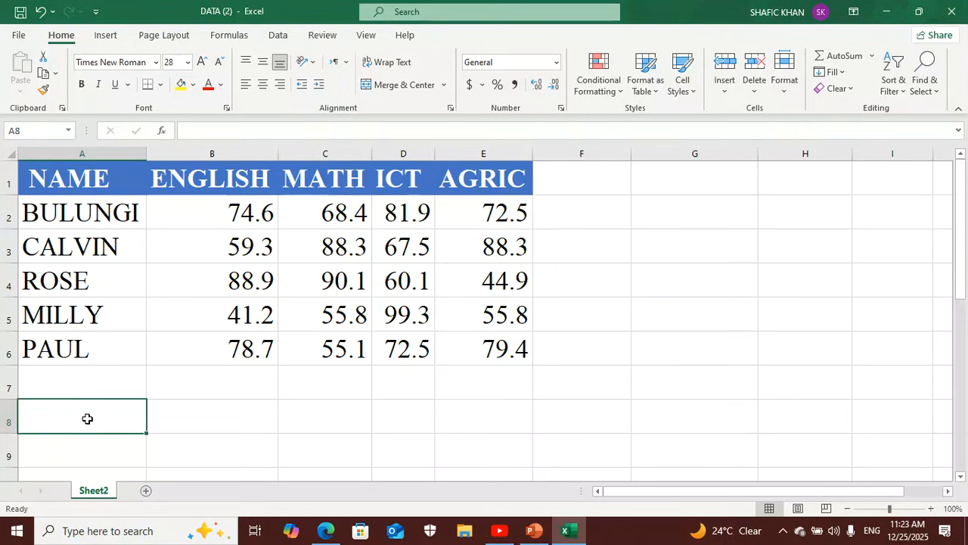
text(ABS )
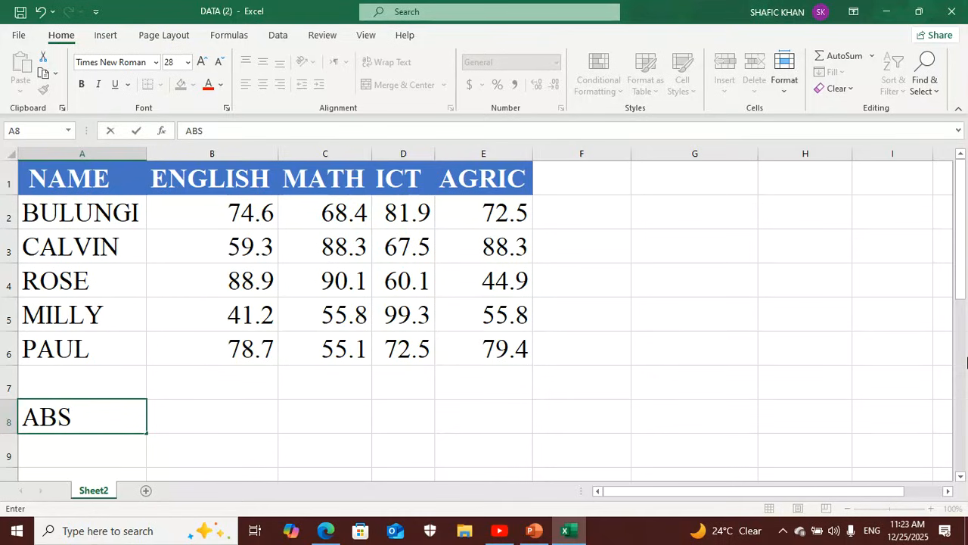
text((ENGLISH)
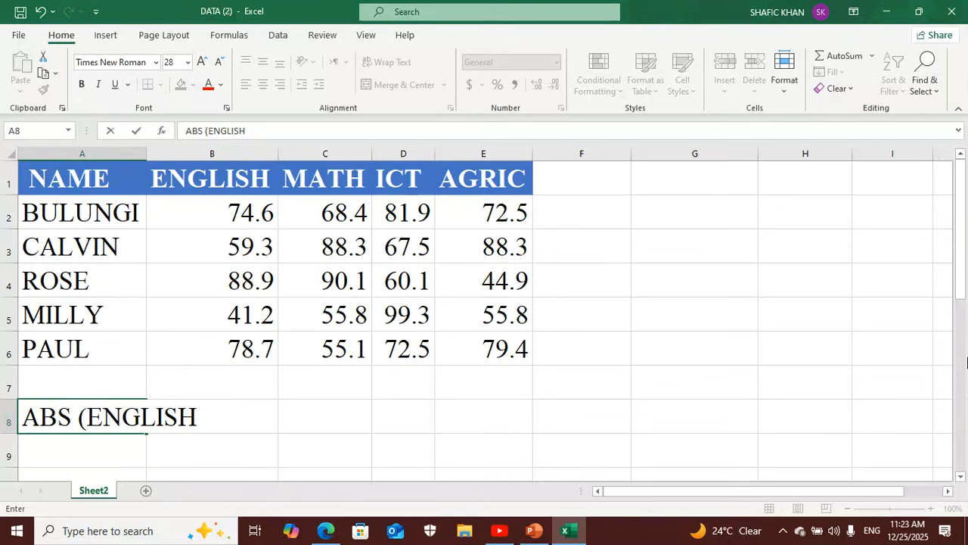
text(()
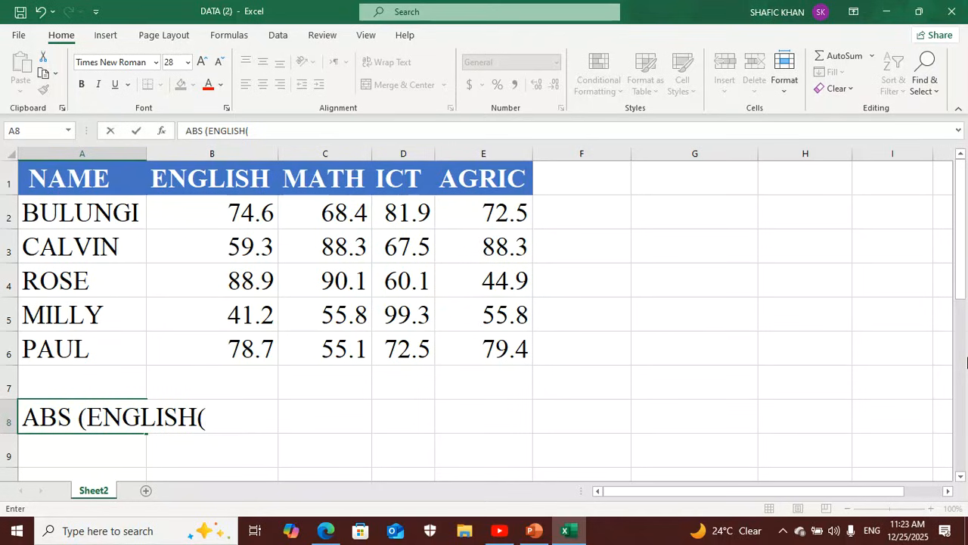
key(BackSpace)
text())
click(213, 447)
scroll(247, 413, down, 1)
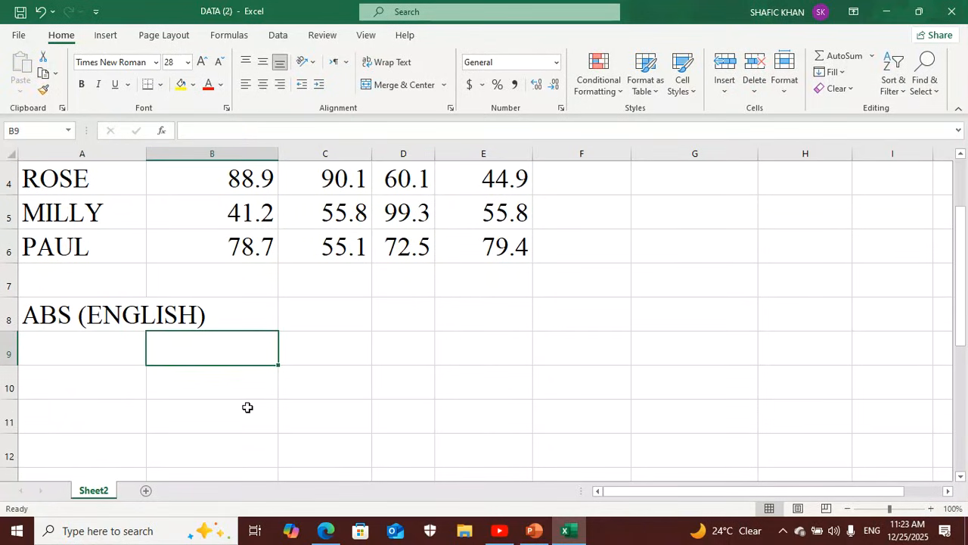
click(93, 356)
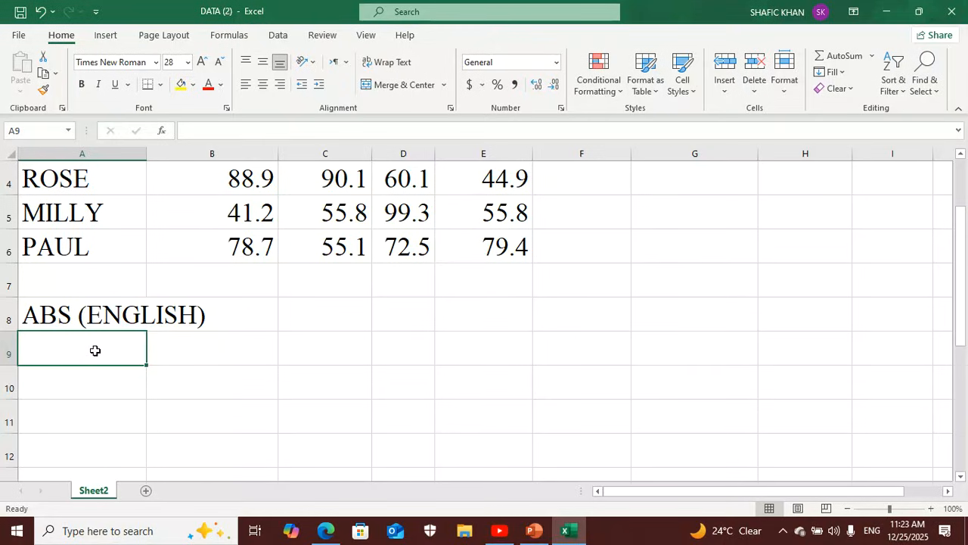
click(229, 251)
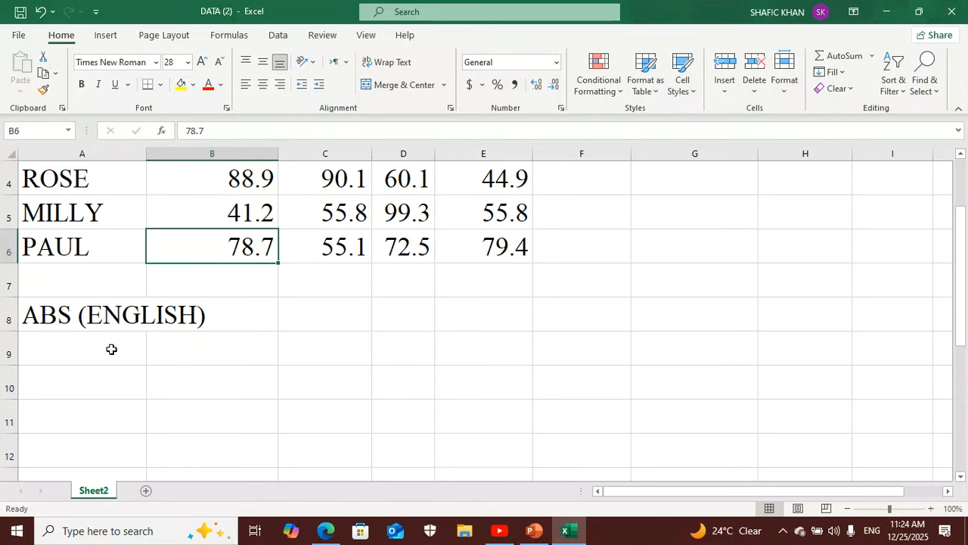
scroll(449, 311, up, 1)
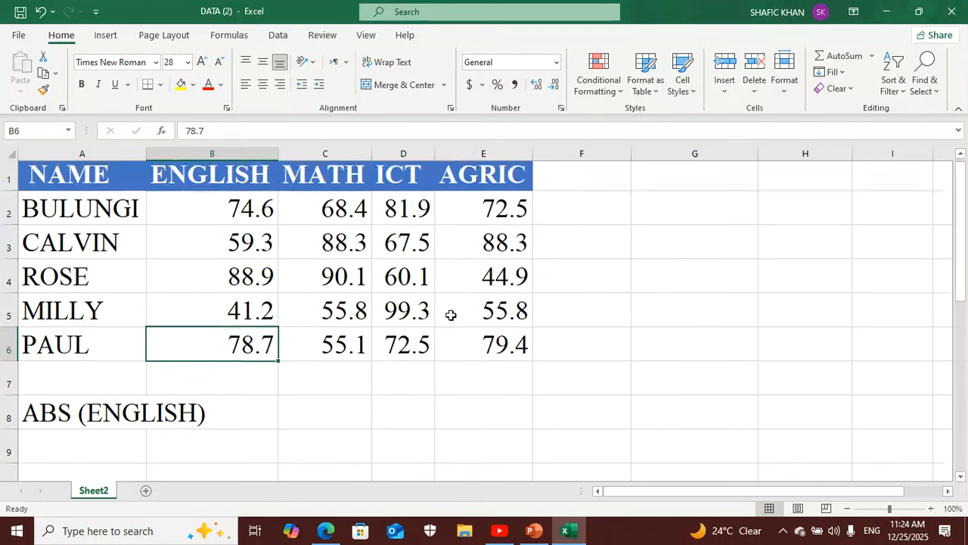
Add the heading "FEES BALANCE" in cell F1, beside the AGRIC column.
click(593, 178)
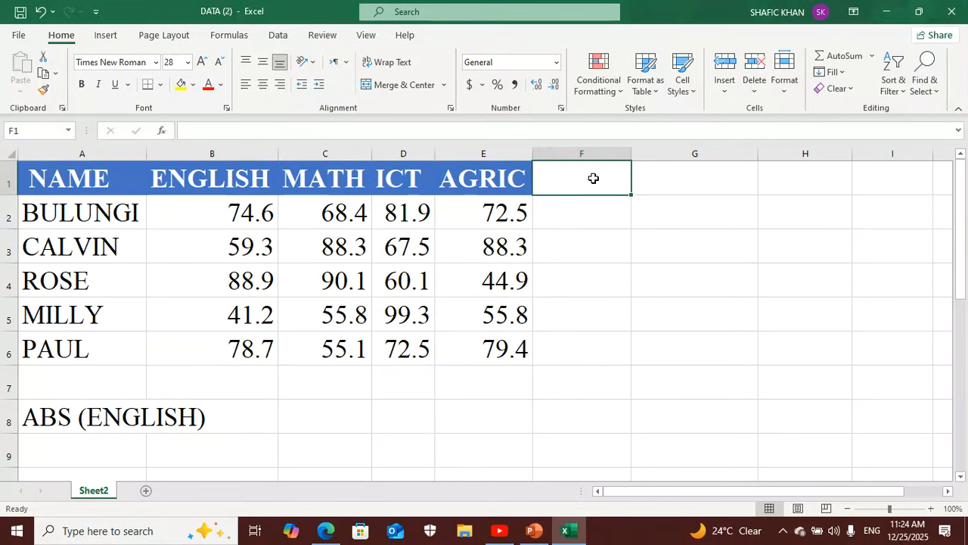
text(FEES BALANCE)
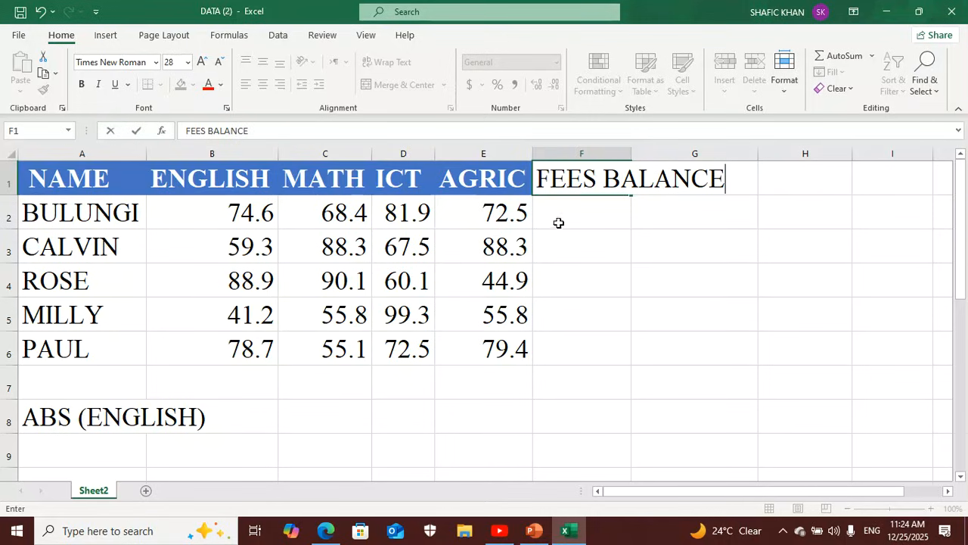
click(558, 222)
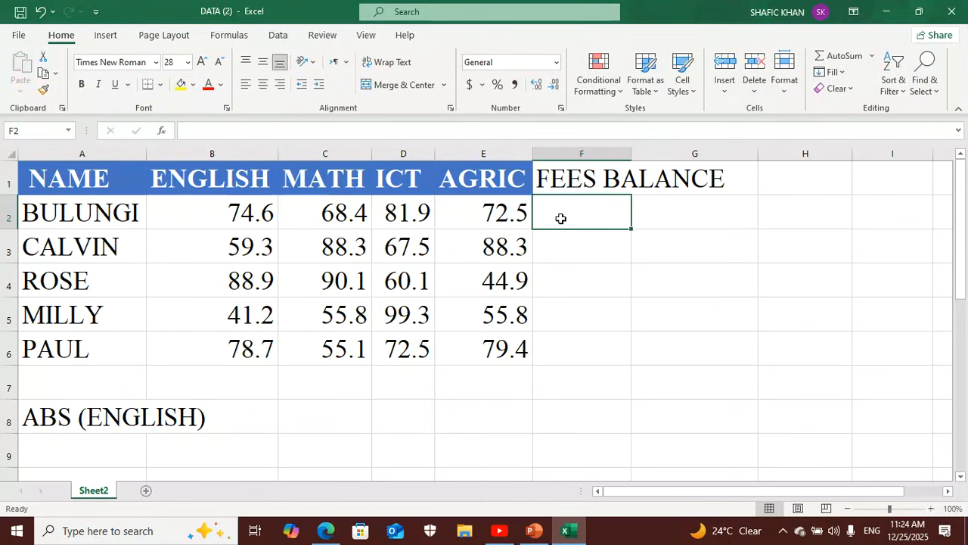
Enter the fees balances -6000, 5000, -2000, -45000 and 79000 in cells F2 to F6.
text(-)
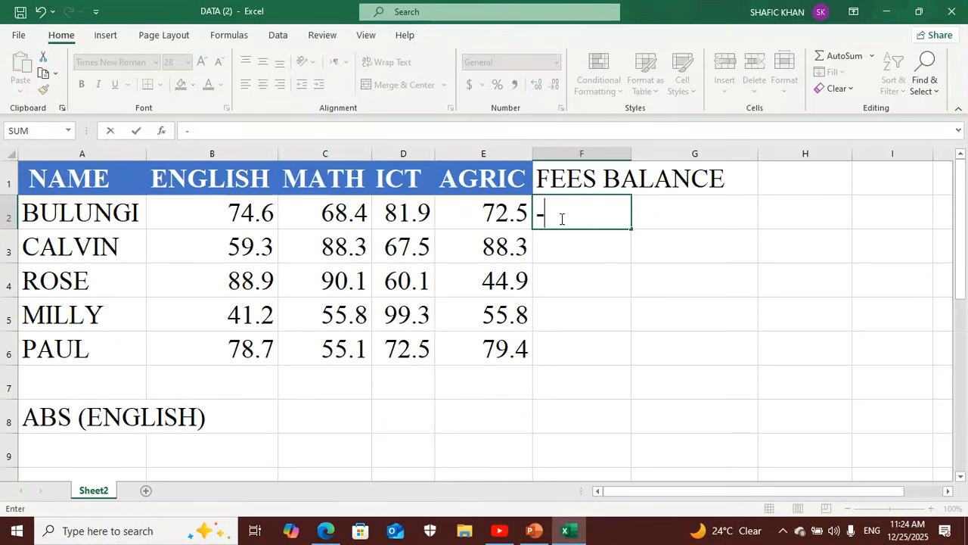
text(6000)
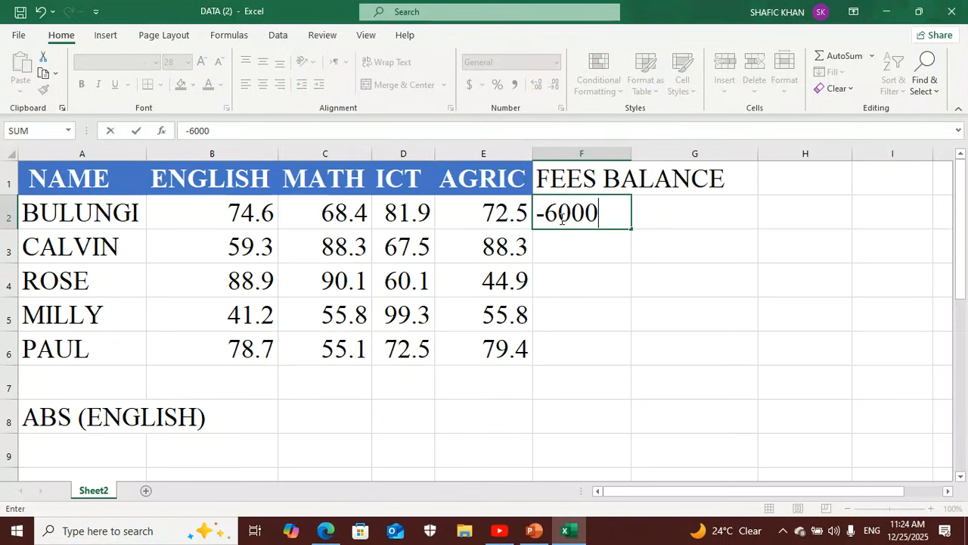
key(Return)
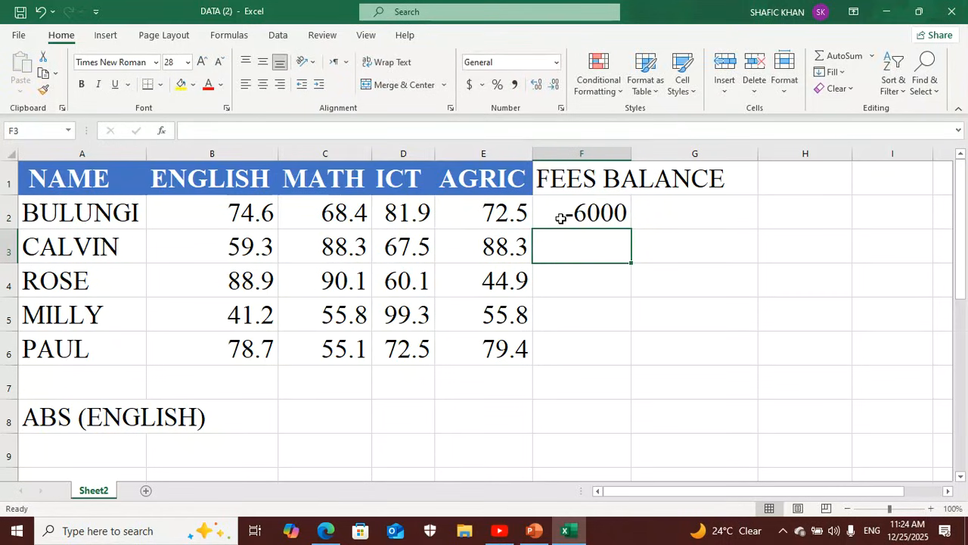
text(5000)
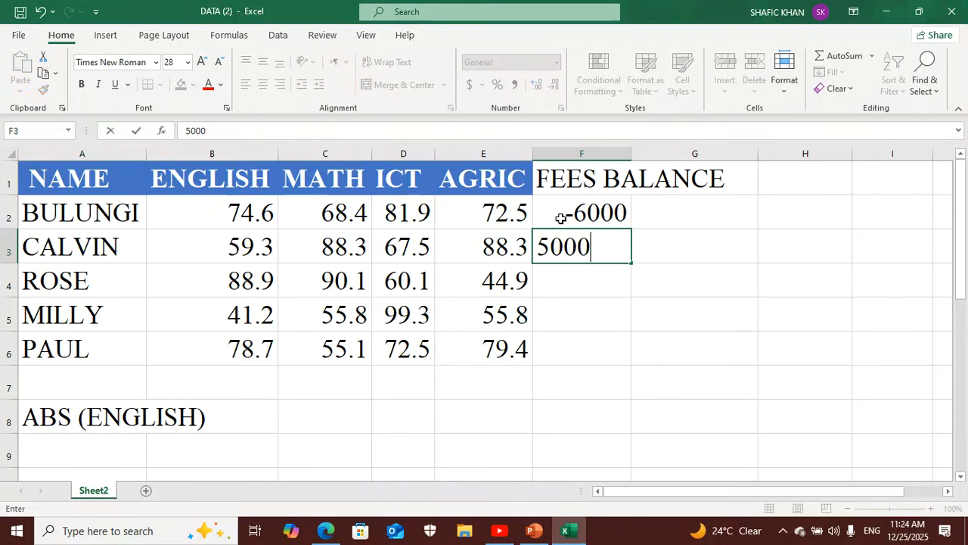
key(Return)
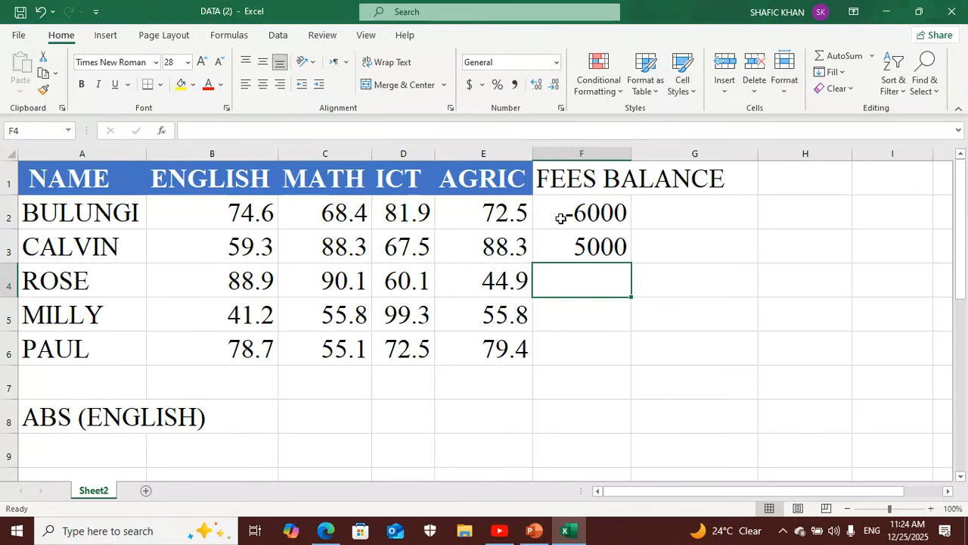
text(-2000)
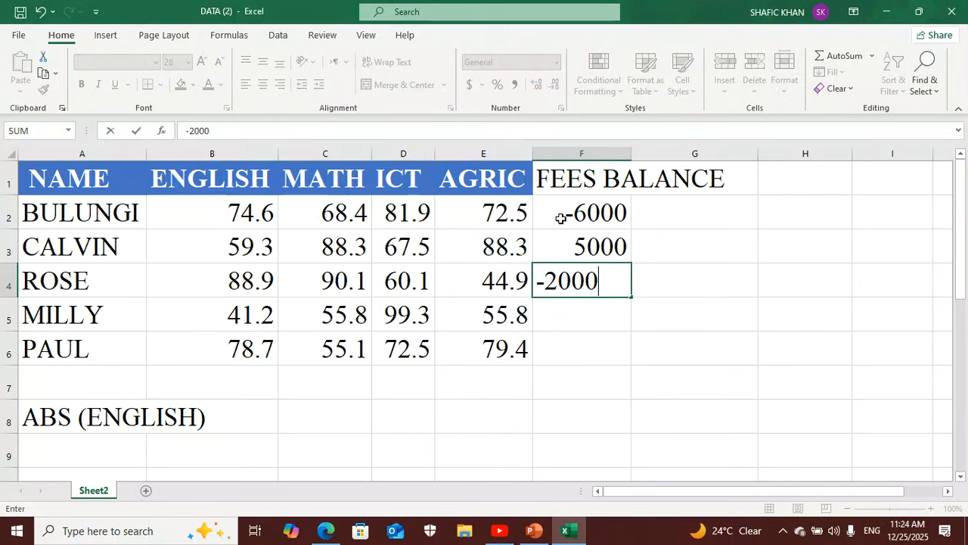
key(Return)
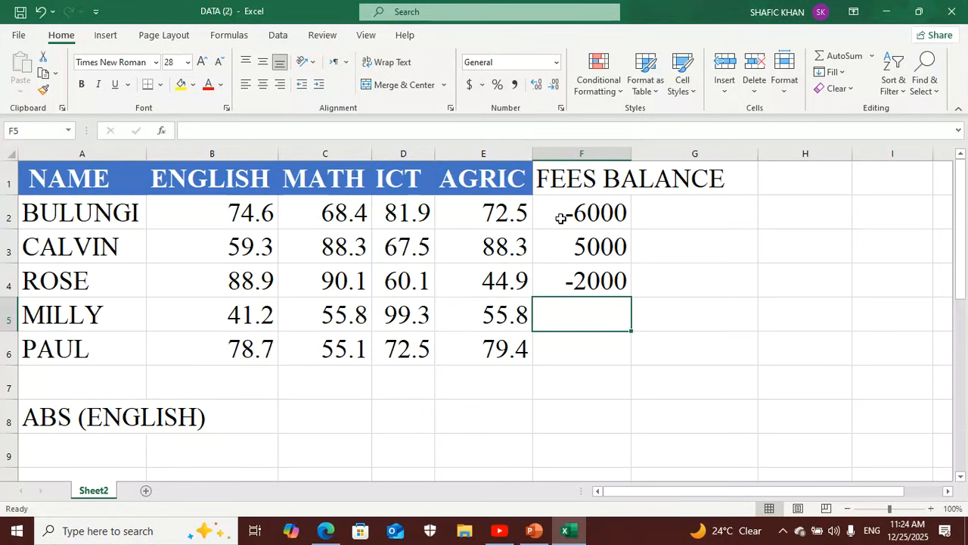
text(-4)
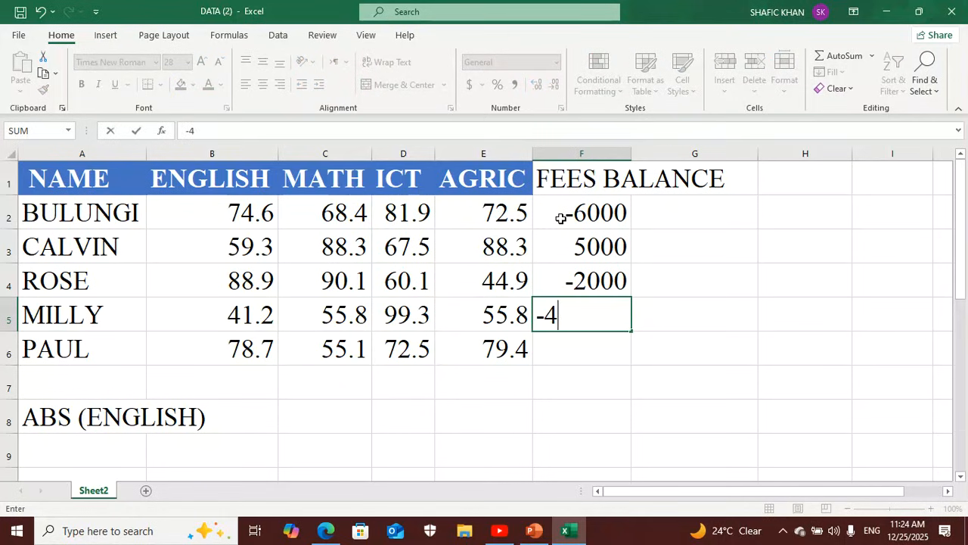
text(5000)
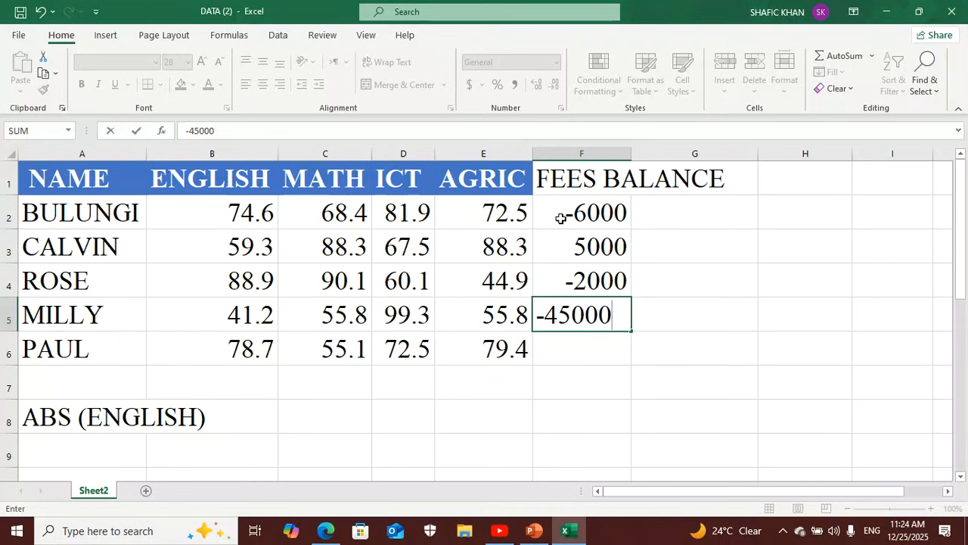
key(Return)
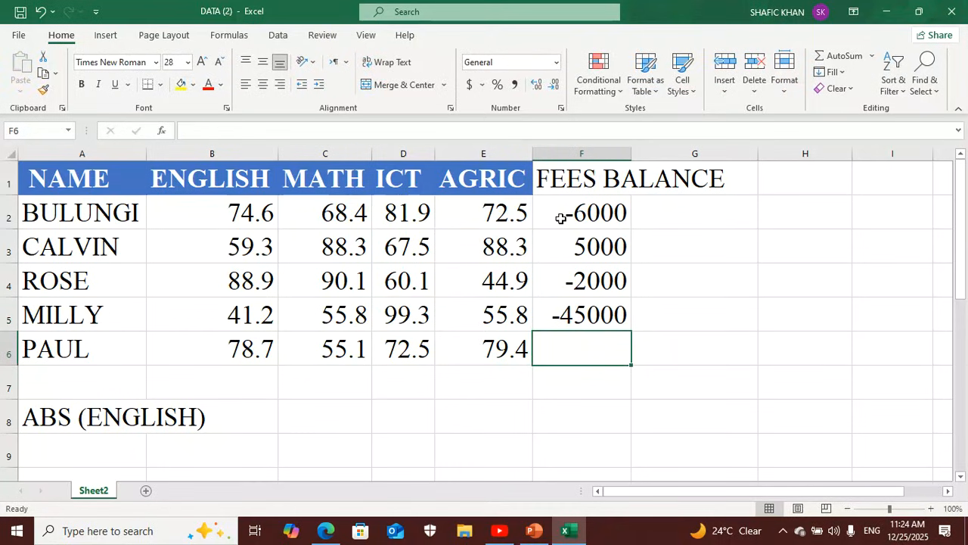
text(79000)
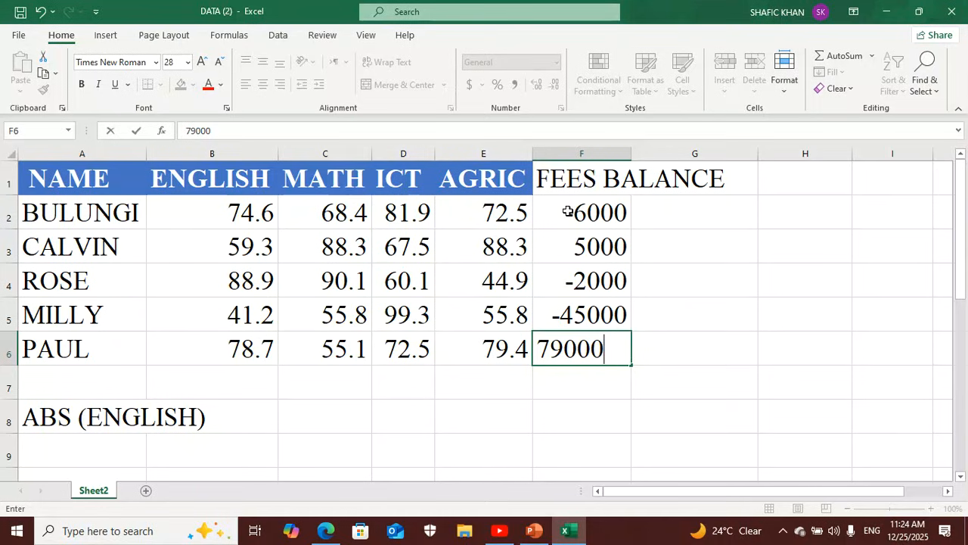
Widen column F so that the whole FEES BALANCE heading fits inside it.
click(628, 156)
drag(630, 156, 734, 157)
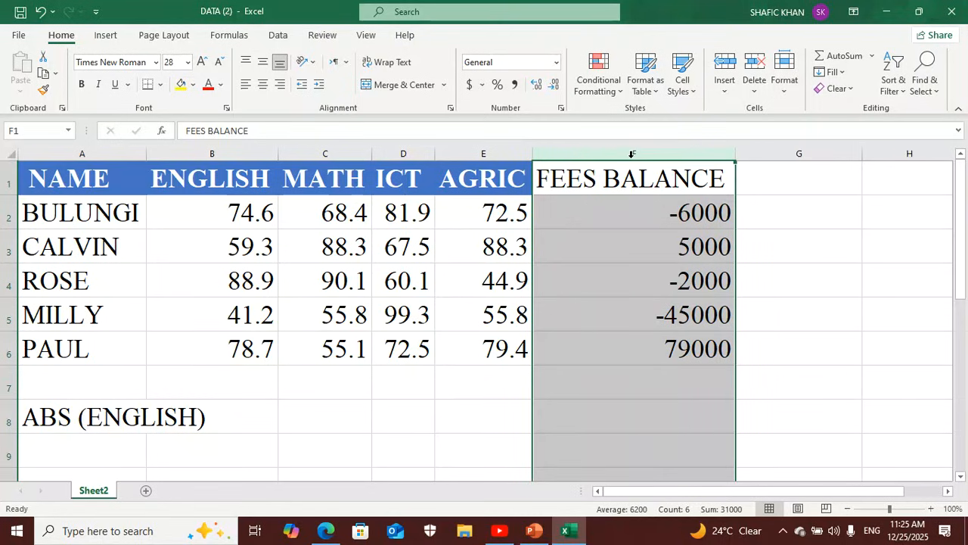
click(754, 211)
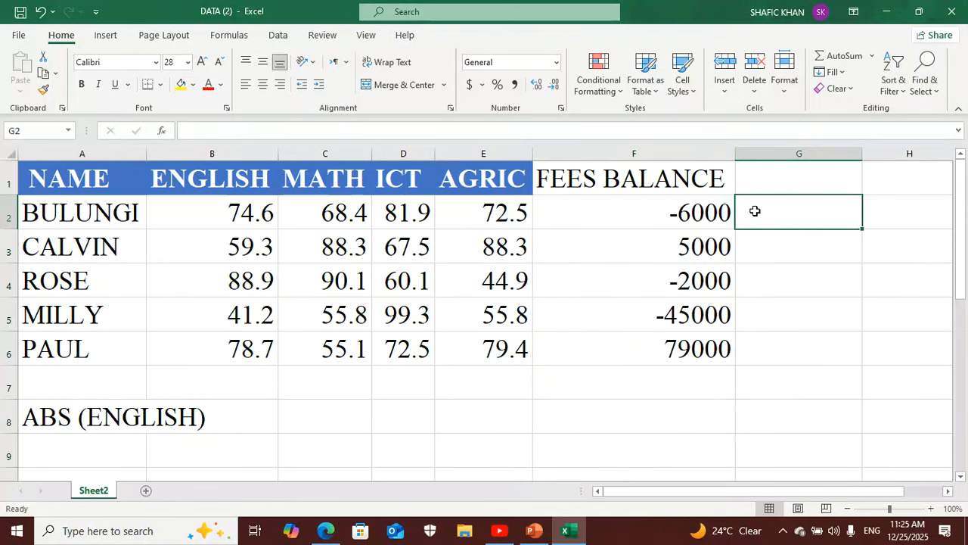
Add the heading "ABSOLUTE VALUE" in cell G1, beside the fees balance column.
click(759, 187)
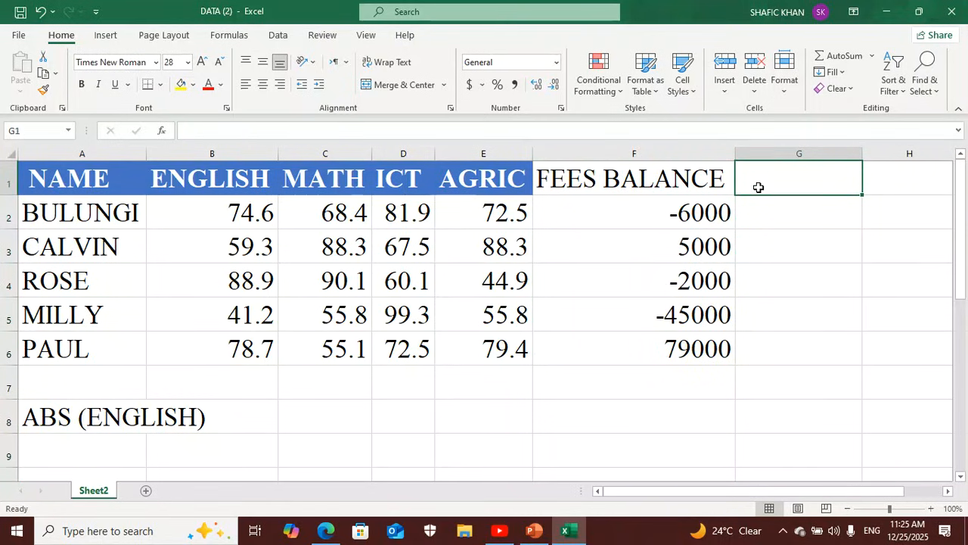
text(A)
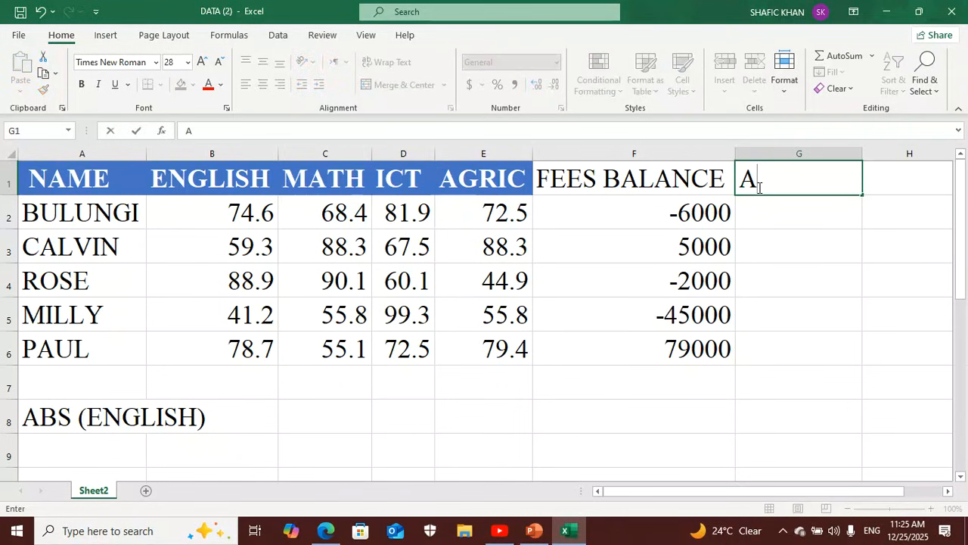
text(BSOLUTE)
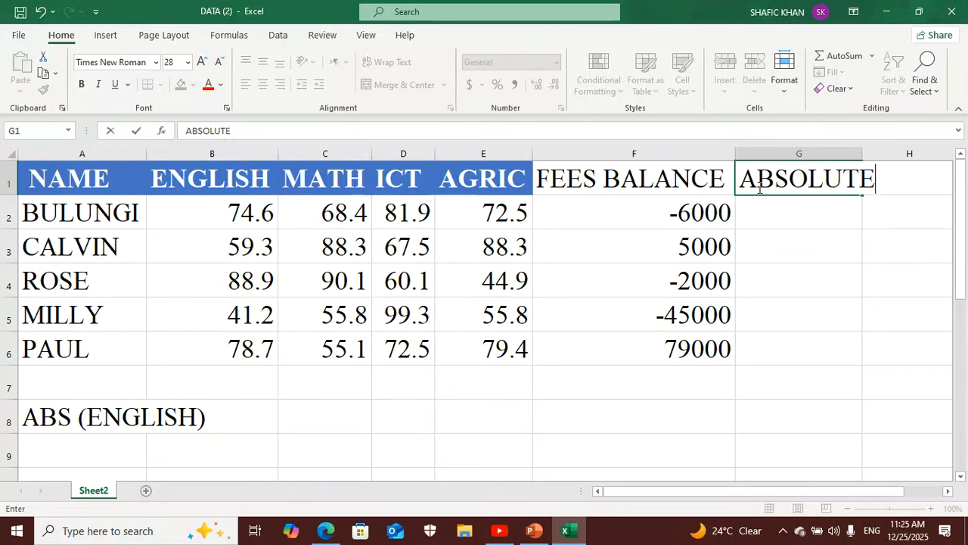
text( VALUE)
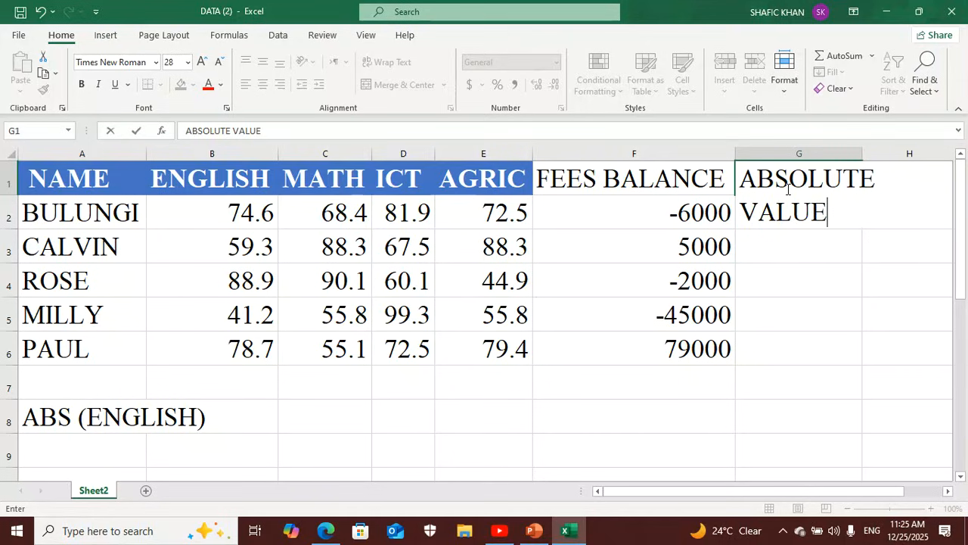
click(823, 250)
Calculate the absolute value of the first fees balance in cell G2 with the formula =ABS(F2).
click(800, 220)
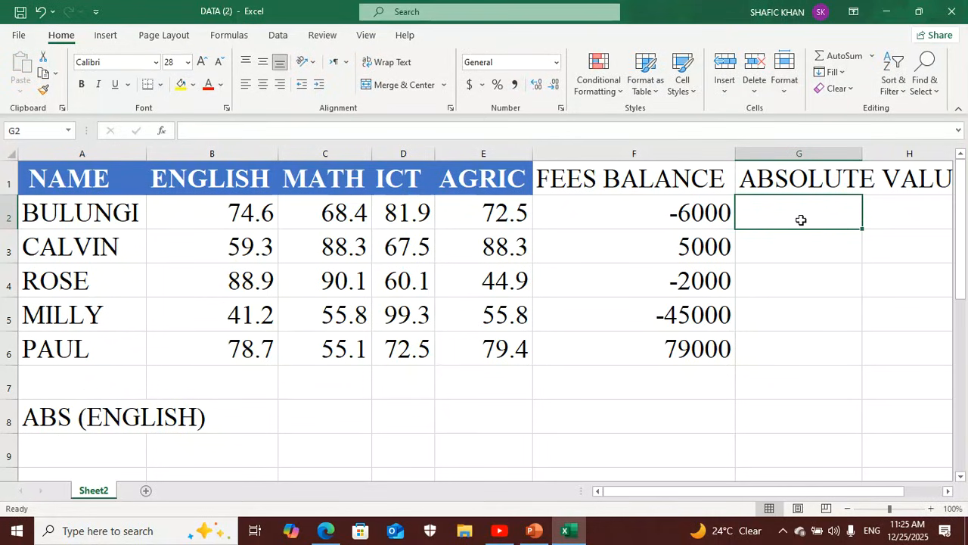
text(=)
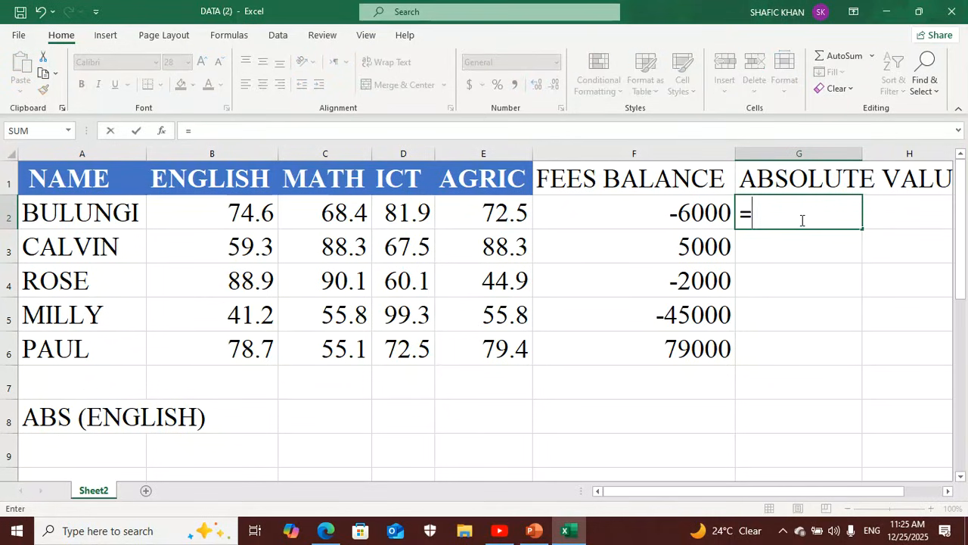
text(ABS)
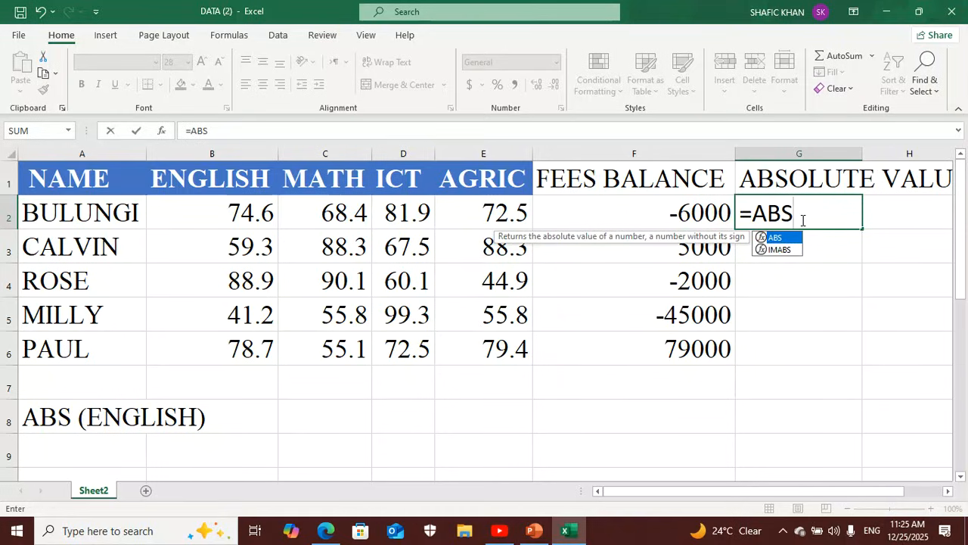
double_click(787, 239)
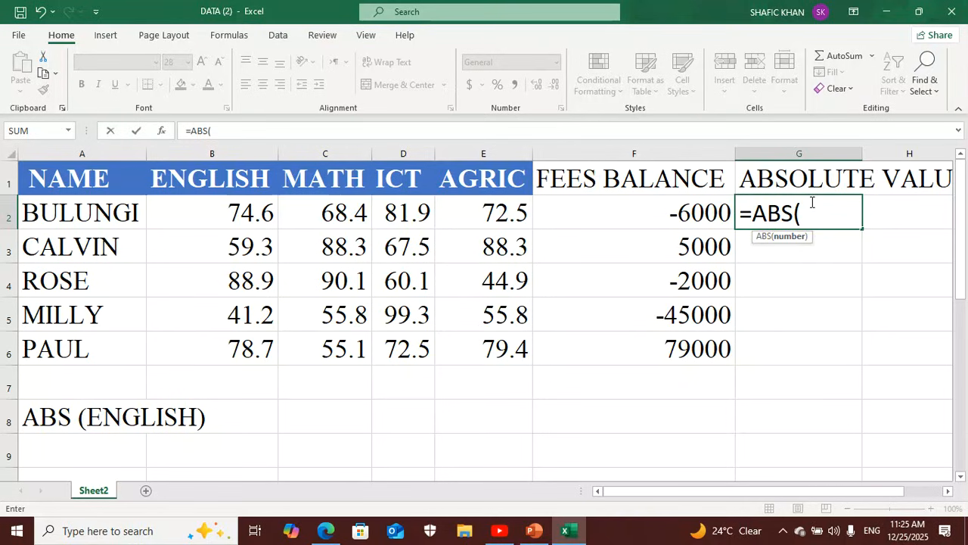
text(F)
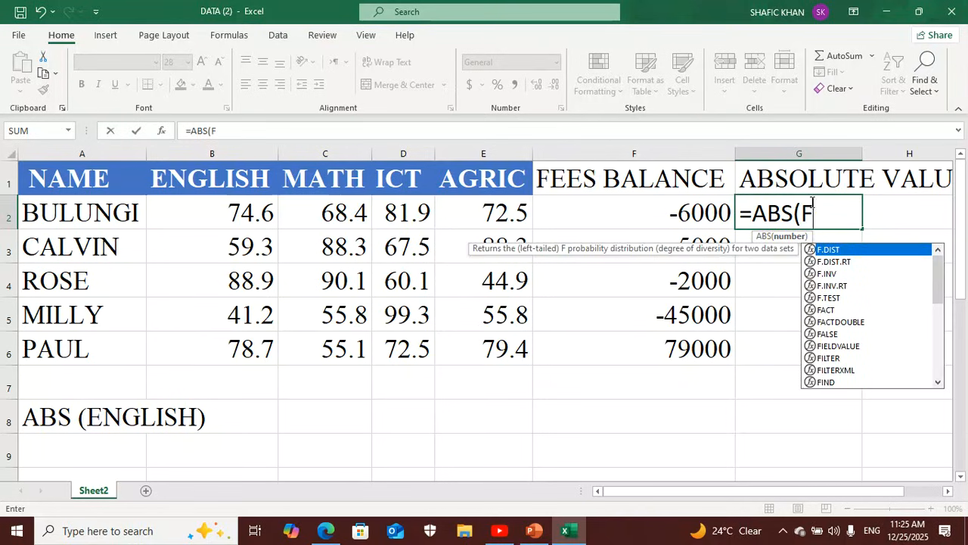
text(2))
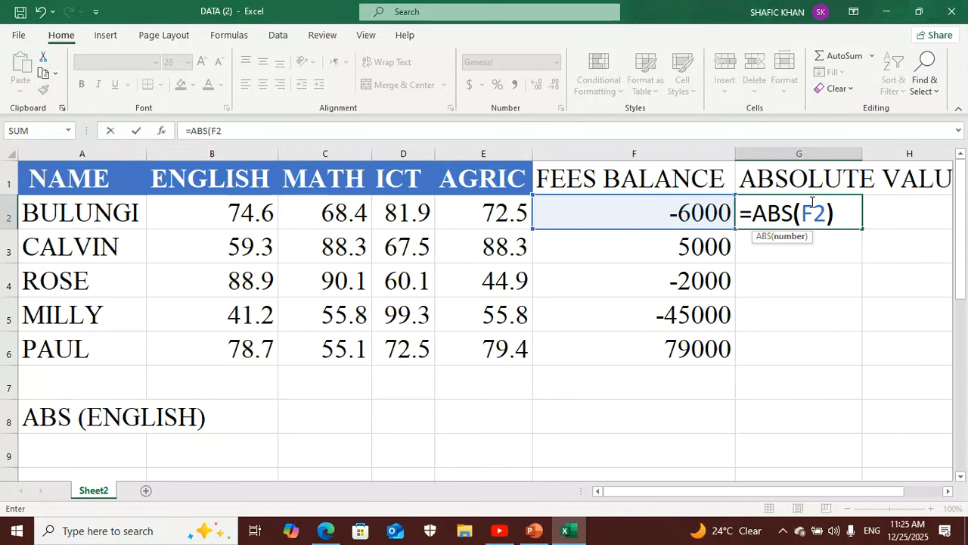
key(Return)
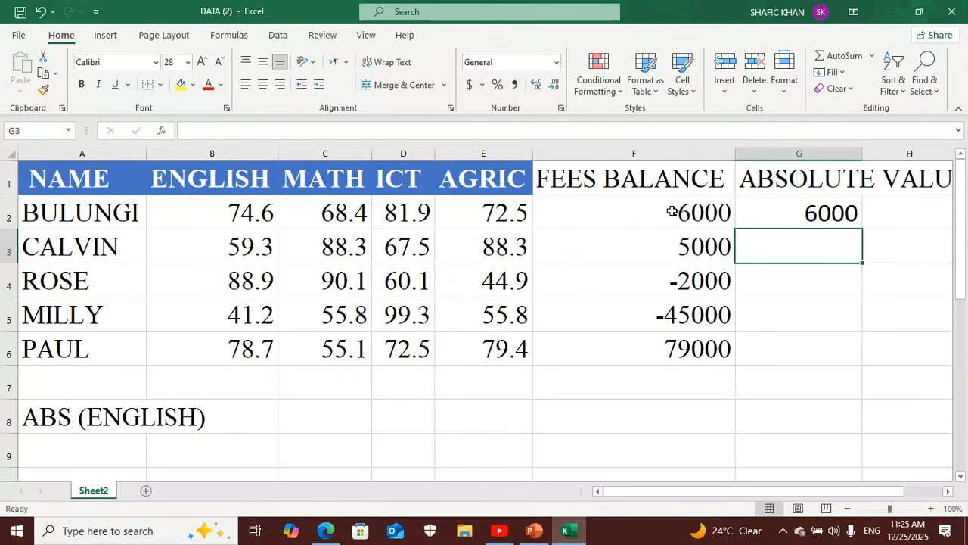
Copy the ABS formula from cell G2 down to G6 to cover the remaining fees balances.
click(824, 205)
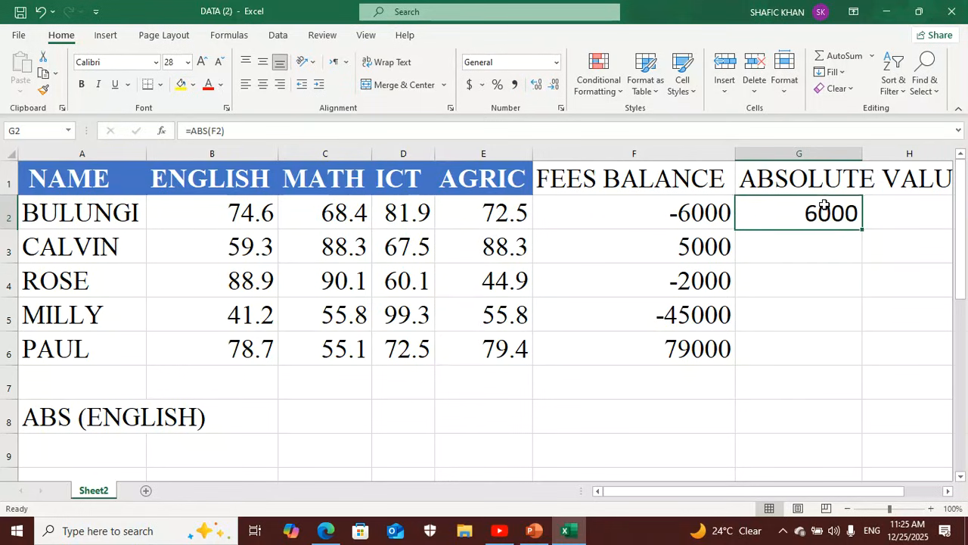
double_click(862, 229)
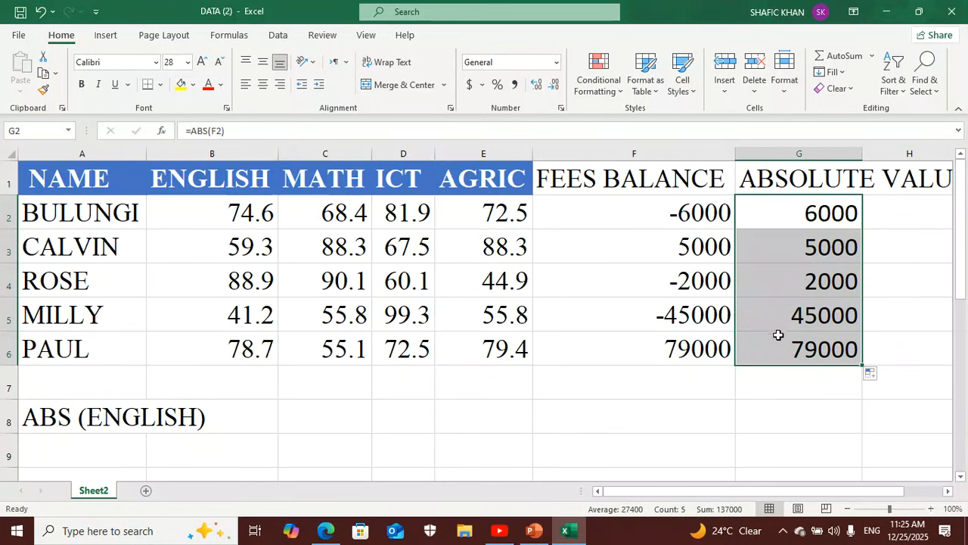
click(900, 206)
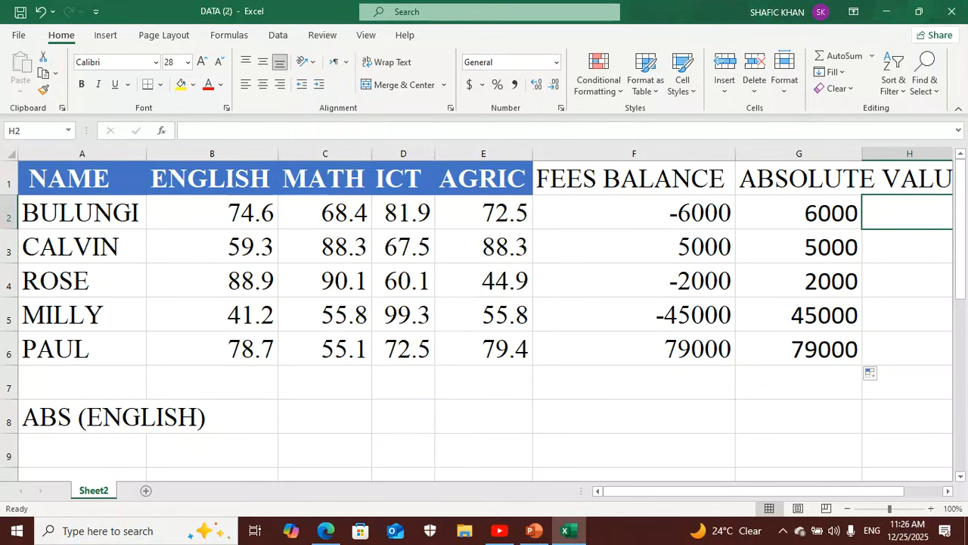
Replace the ABS (ENGLISH) label in cell A8 with the heading "SQRT".
click(68, 420)
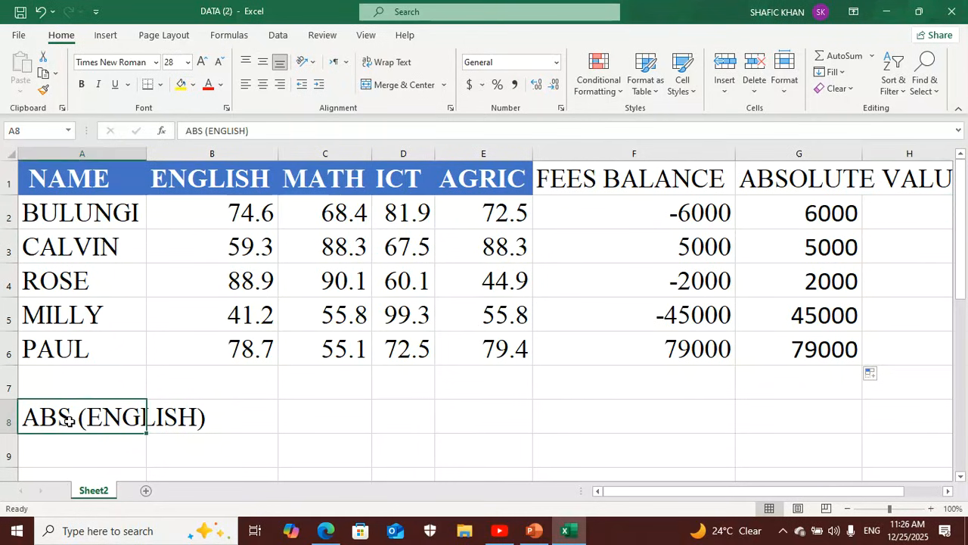
key(Delete)
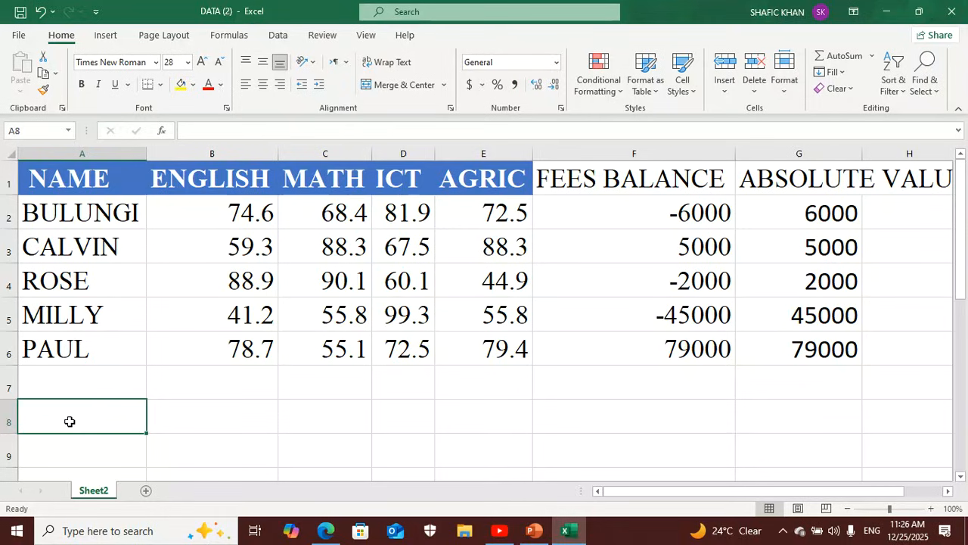
text(SQRT)
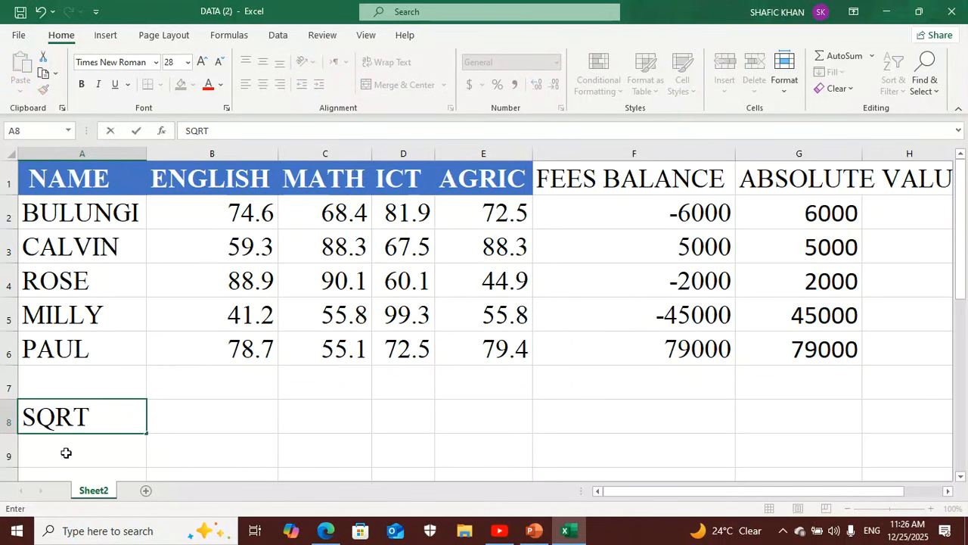
Calculate the square root of 81 in cell A9 with the formula =SQRT(81).
click(68, 452)
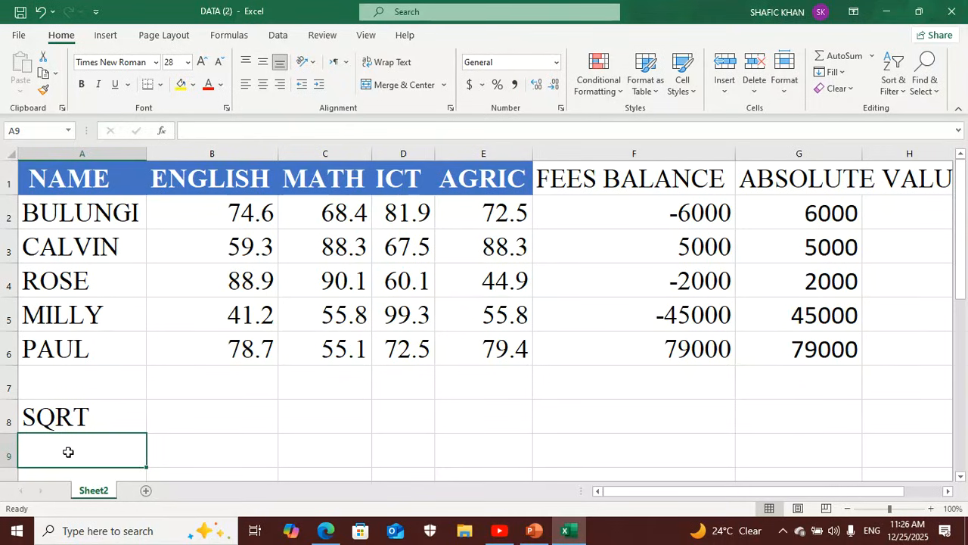
text(=)
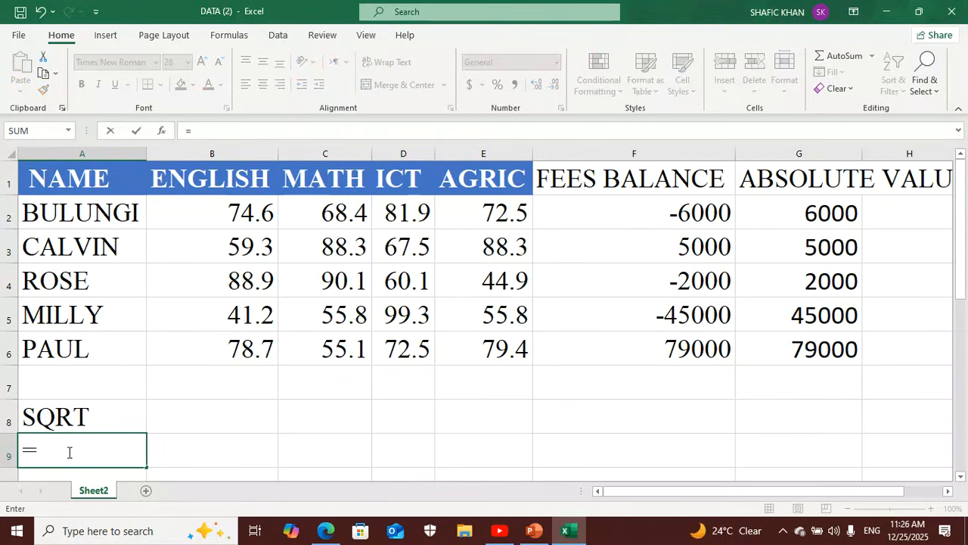
text(SQ)
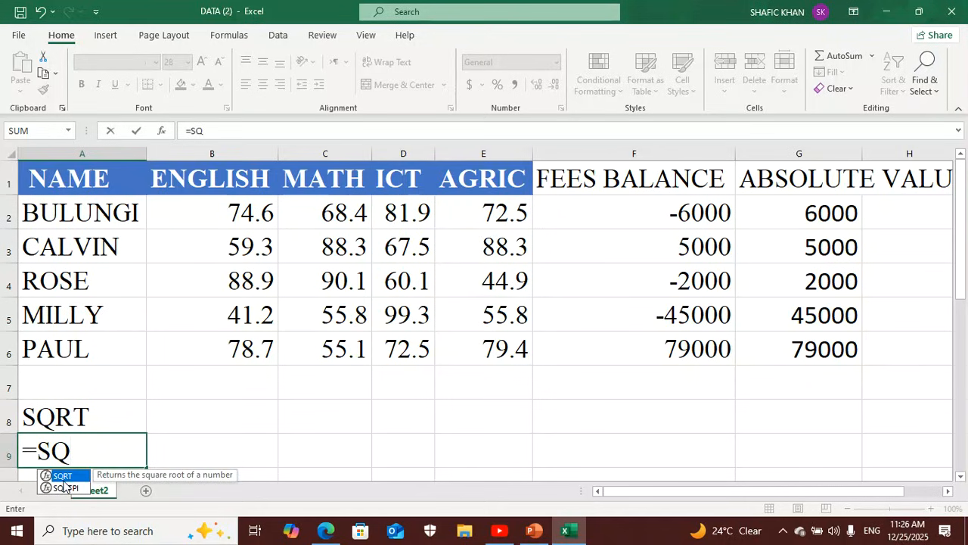
double_click(65, 478)
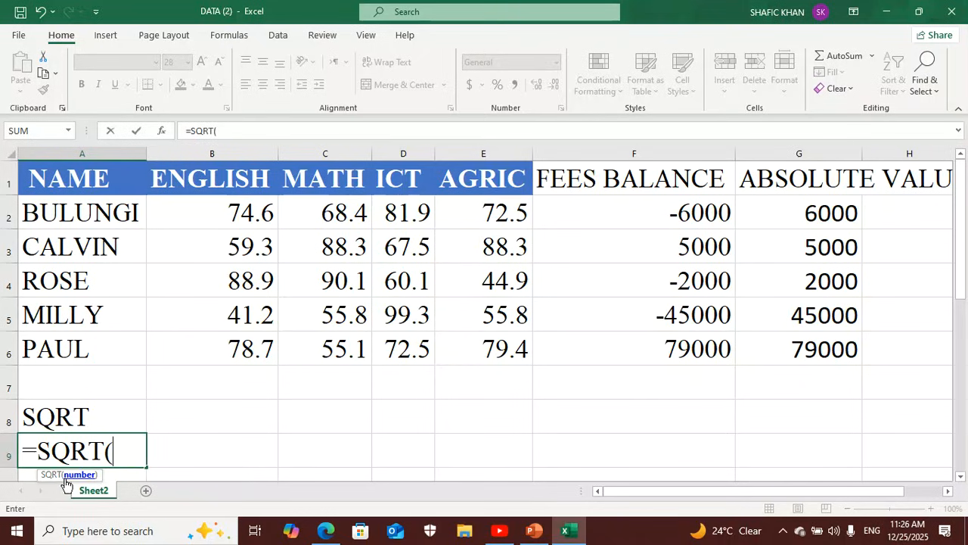
text(81))
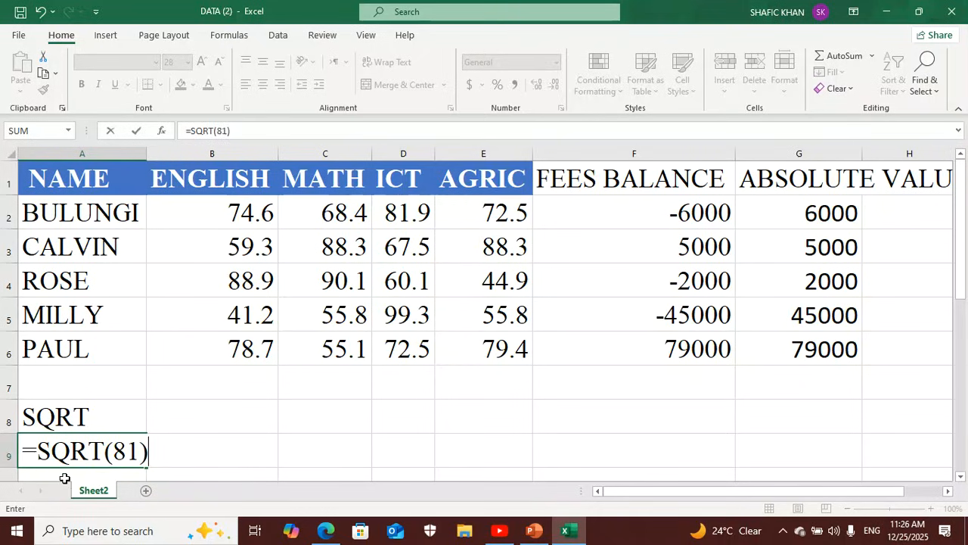
key(Return)
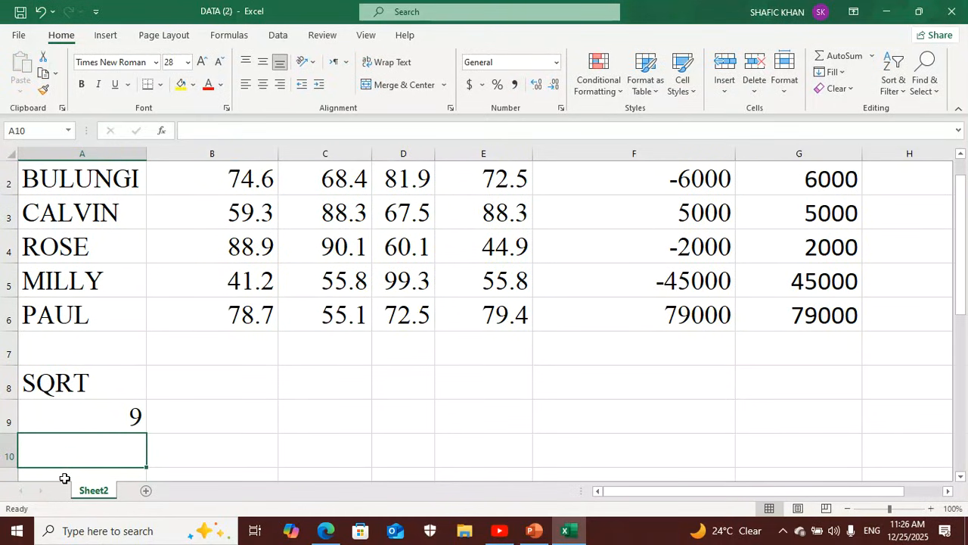
click(113, 419)
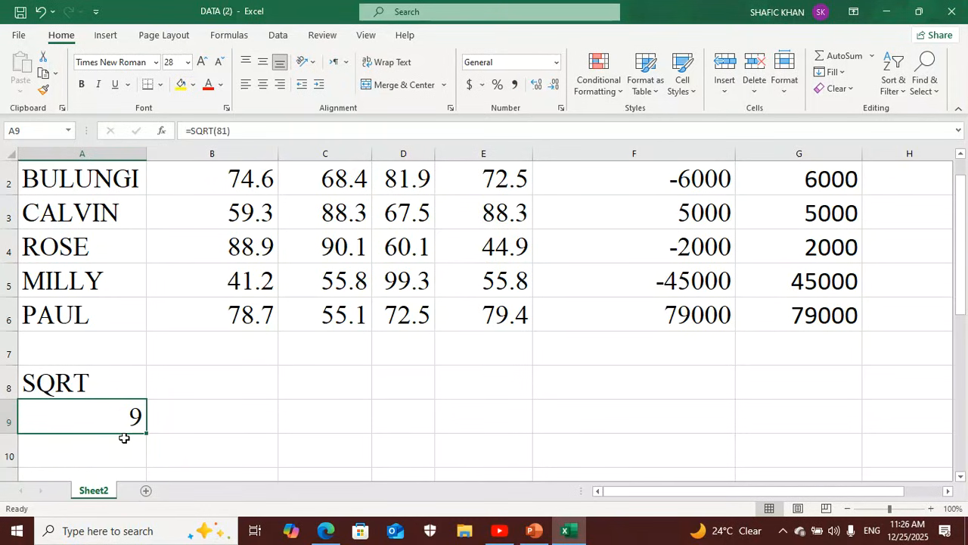
Calculate the square root of 16 in cell A10 with the formula =SQRT(16).
click(119, 445)
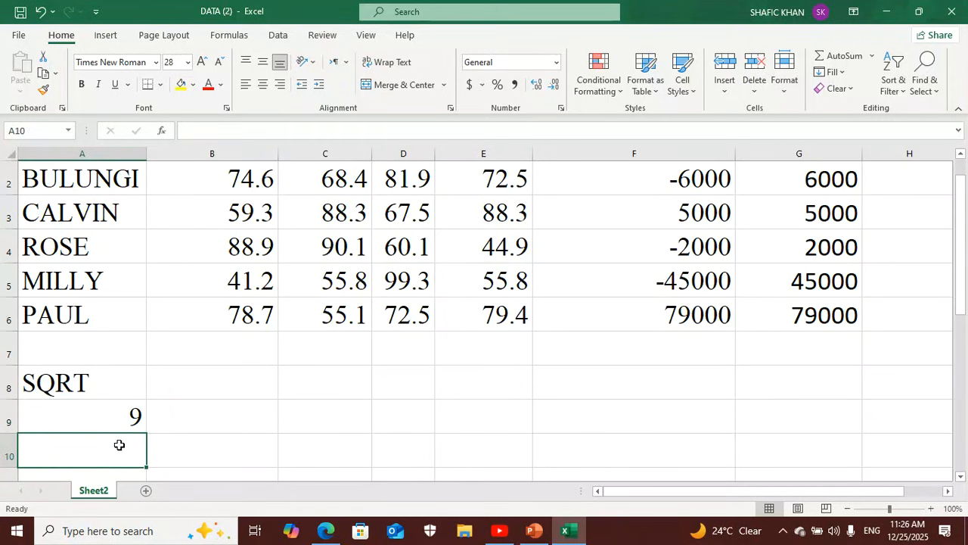
text(=SQ)
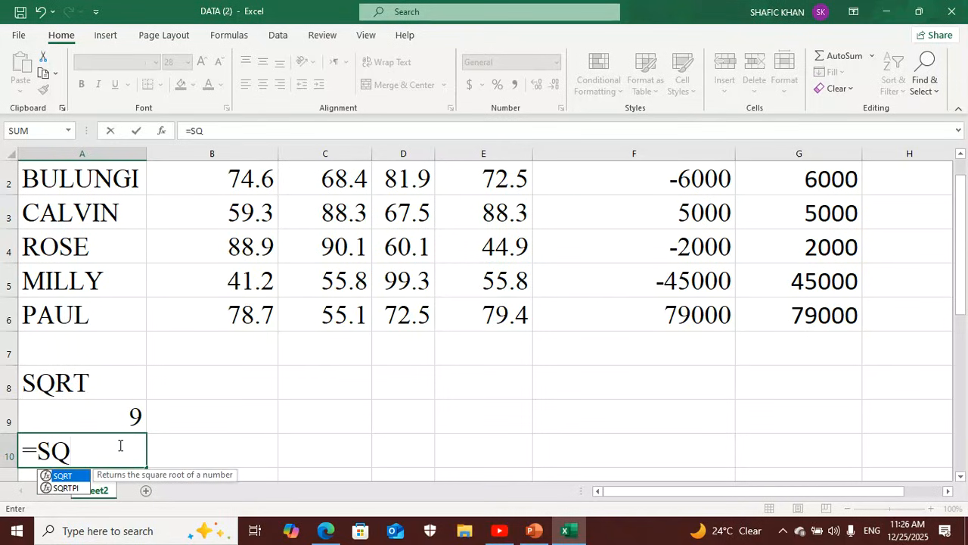
double_click(68, 476)
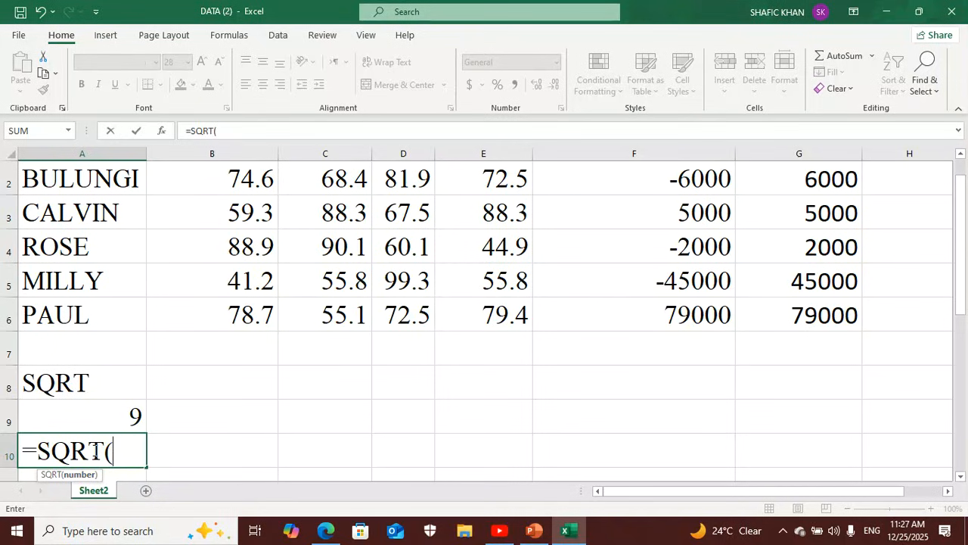
text(16))
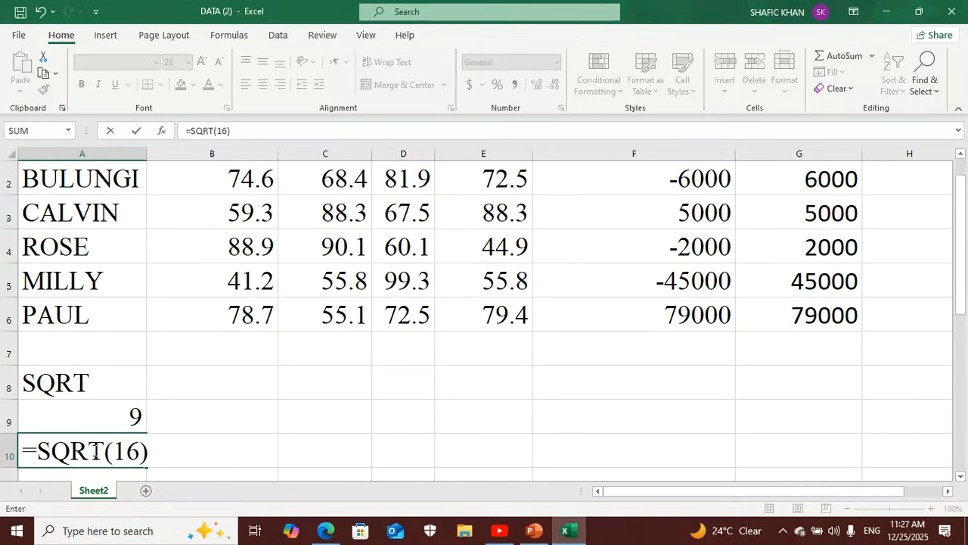
key(Return)
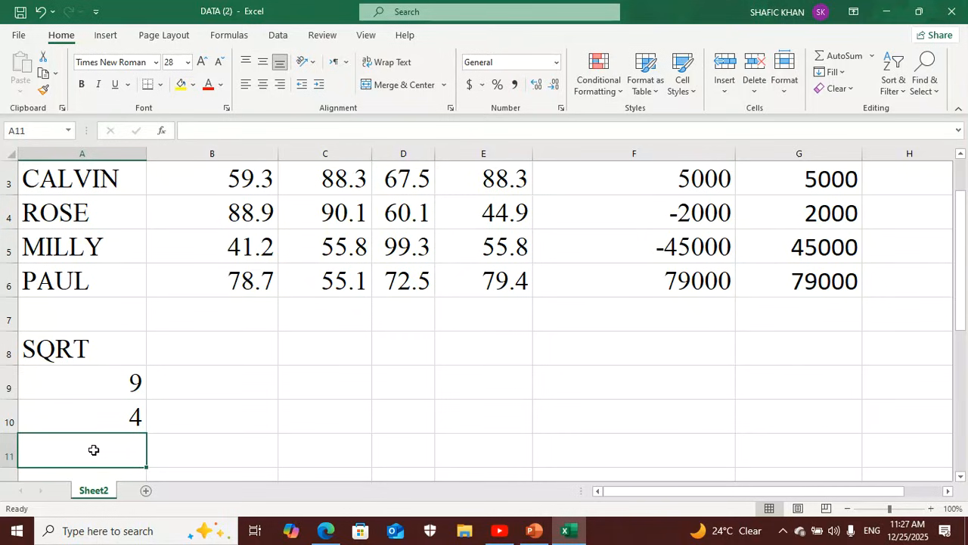
Format the SQRT heading in cell A8 with a blue fill and bold white text.
click(87, 354)
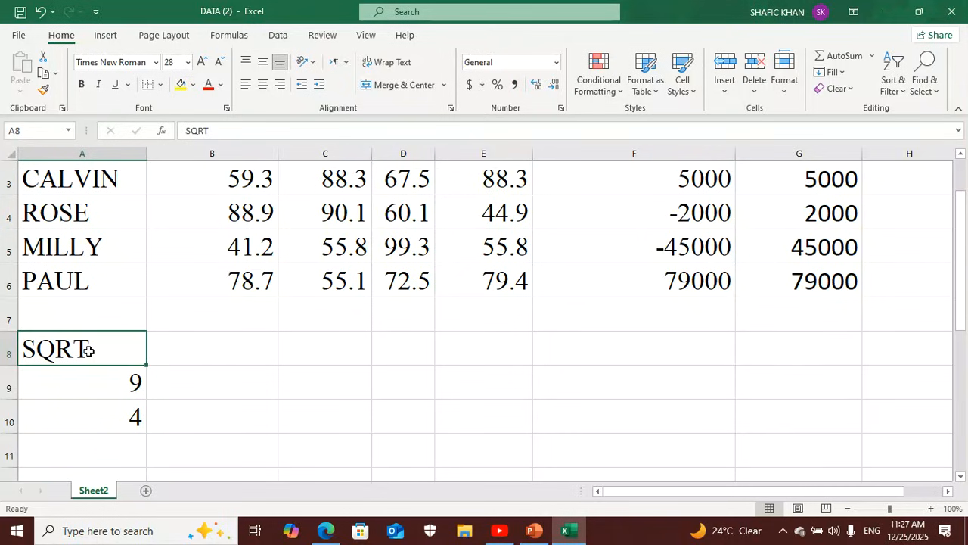
click(193, 84)
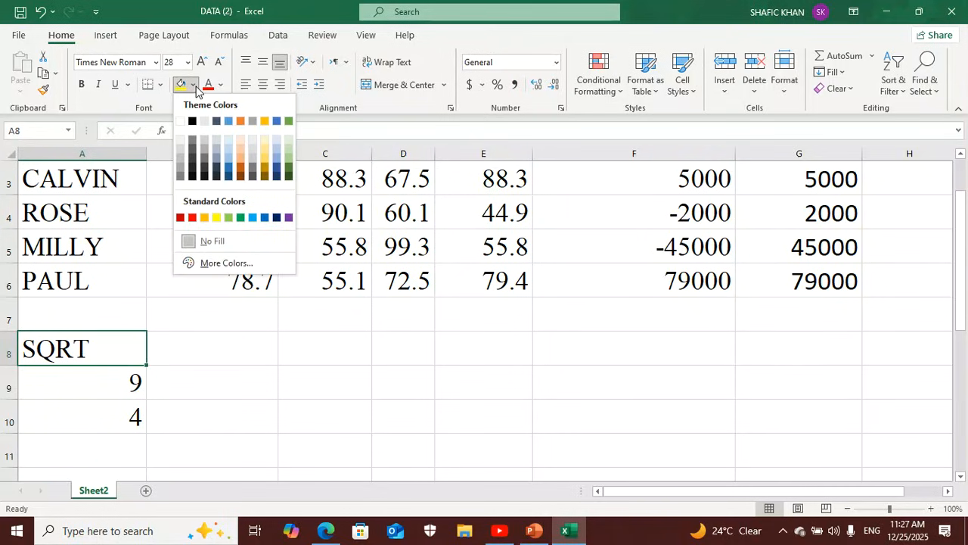
click(228, 121)
click(220, 85)
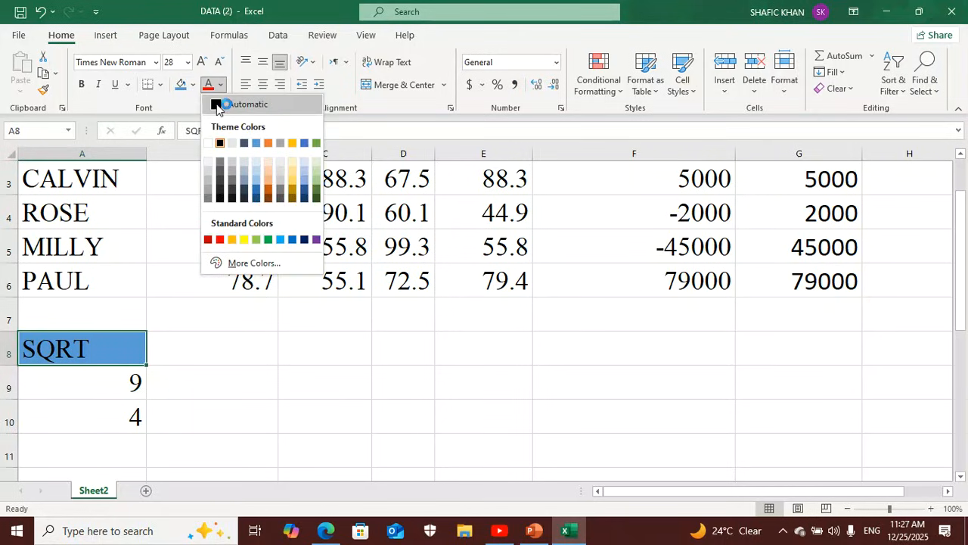
click(208, 143)
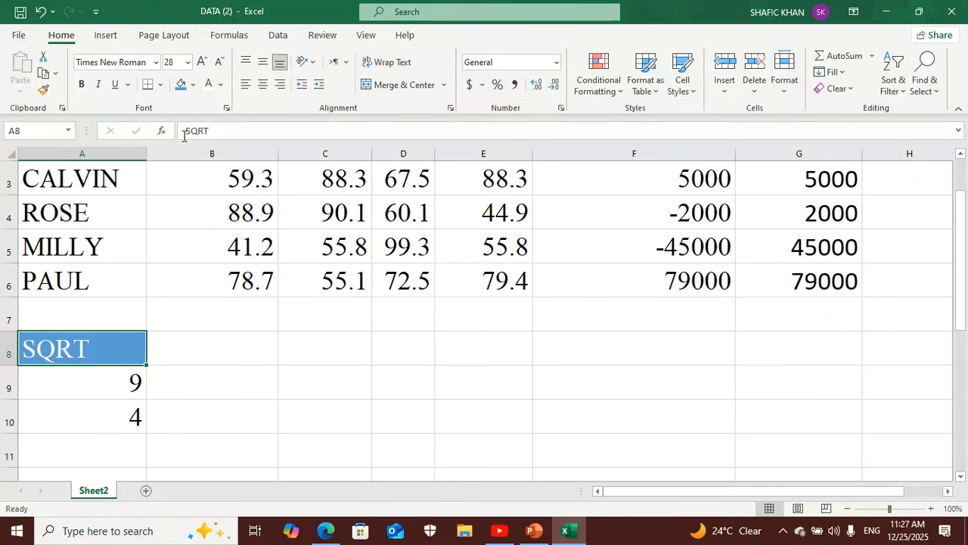
click(83, 86)
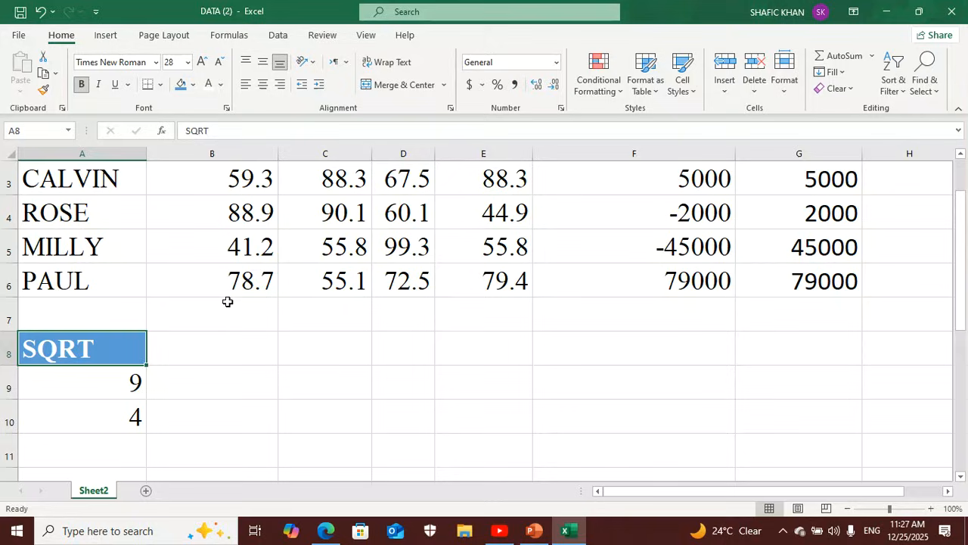
Add the heading "MOD" in cell B8 and calculate the remainder of 5 divided by 2 in B9 with =MOD(5,2).
click(225, 348)
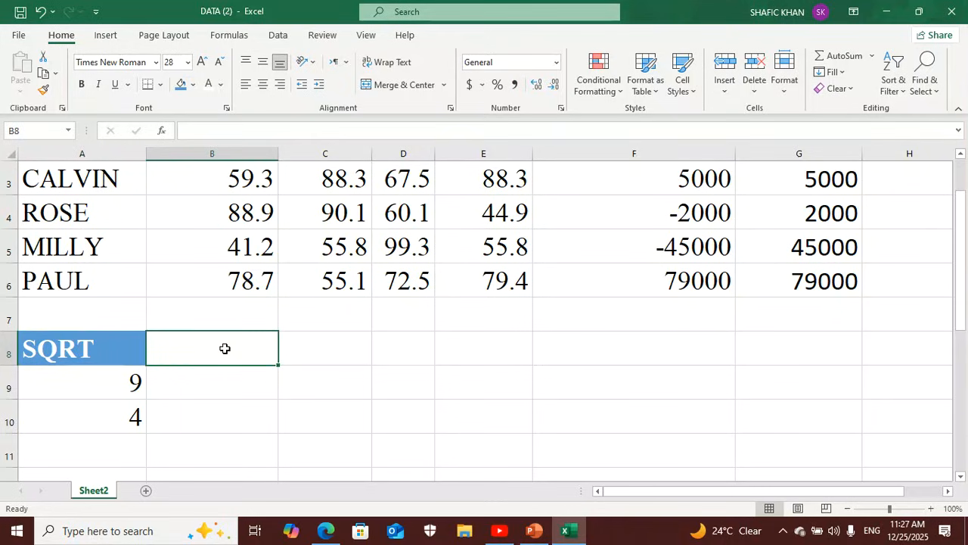
text(MOD)
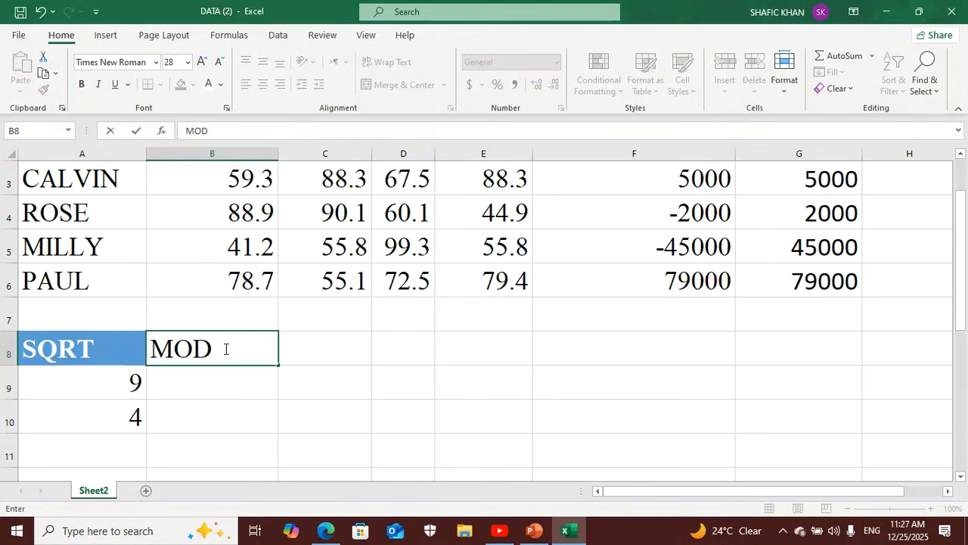
click(229, 384)
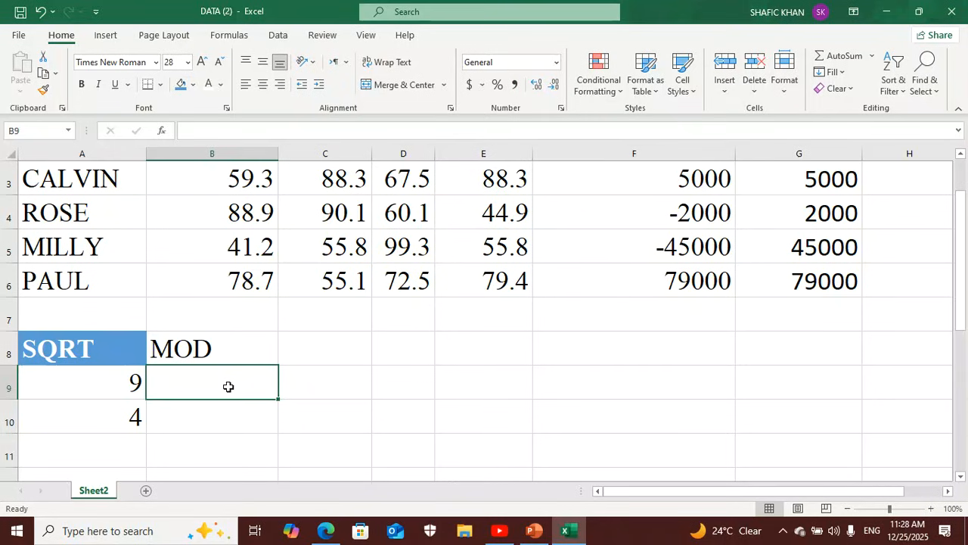
text(=)
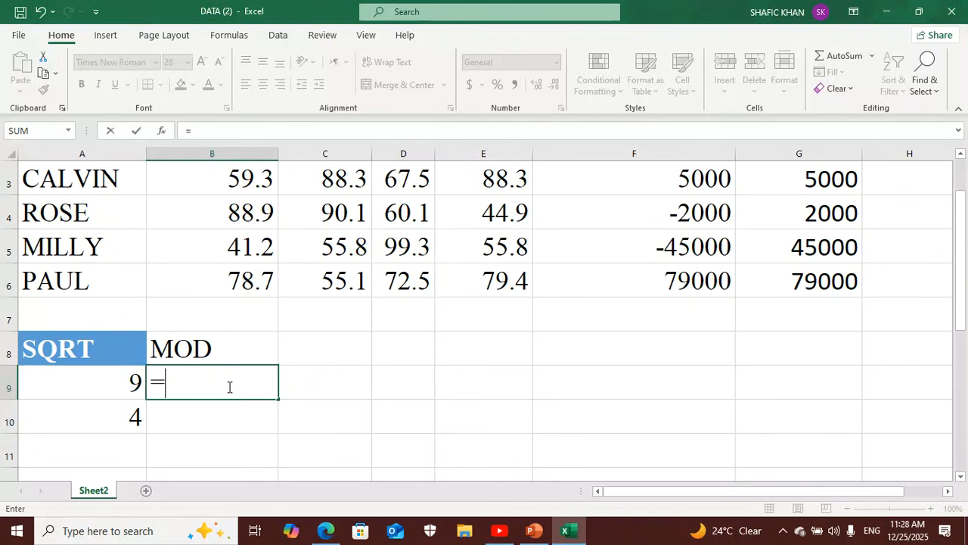
text(MOD)
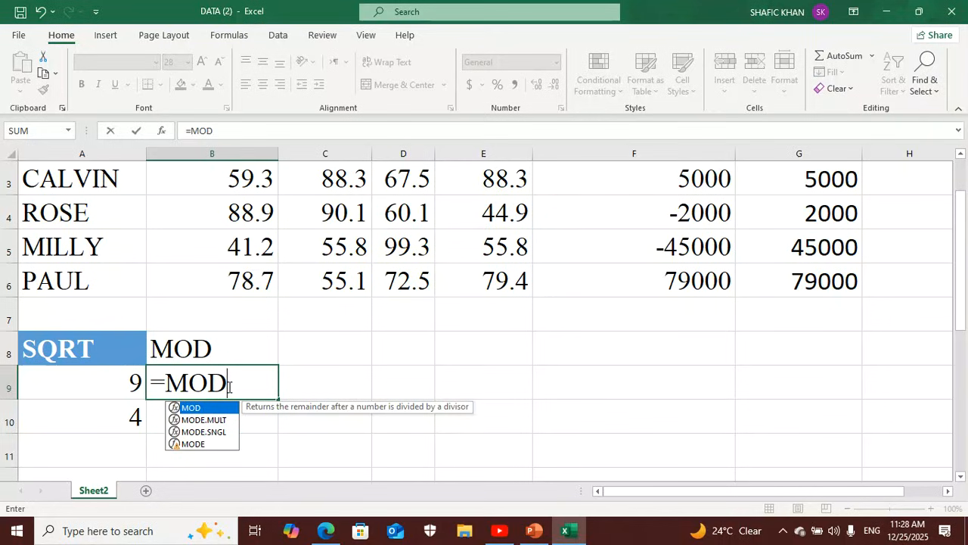
text((5)
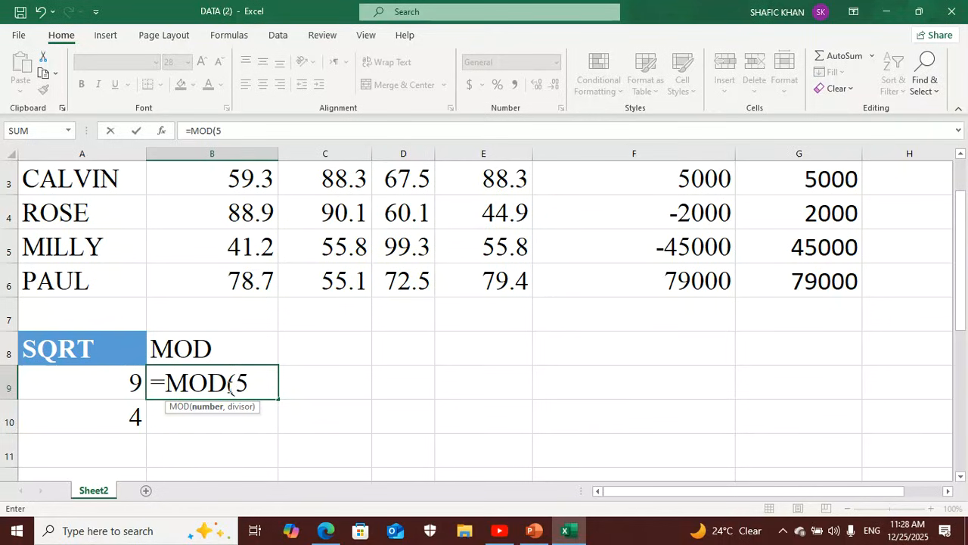
text(,2)
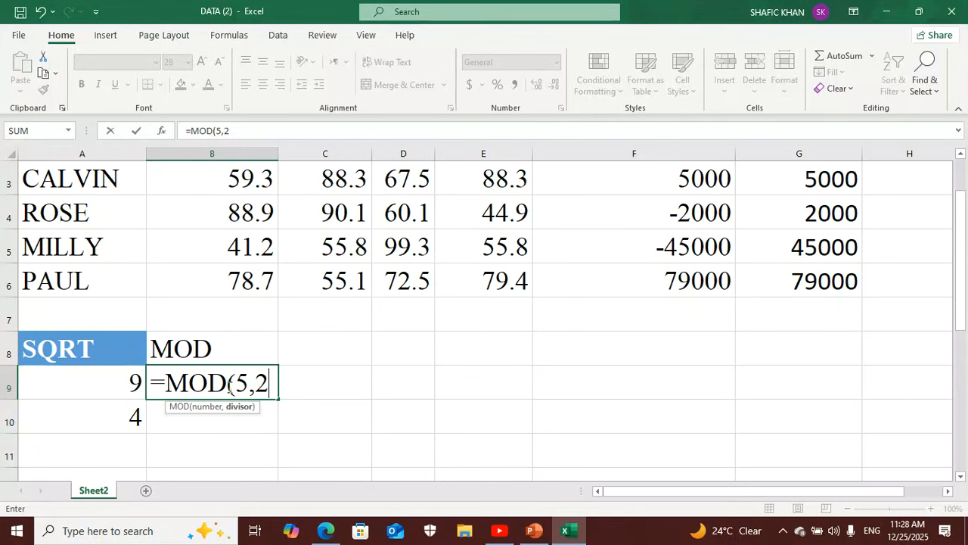
text())
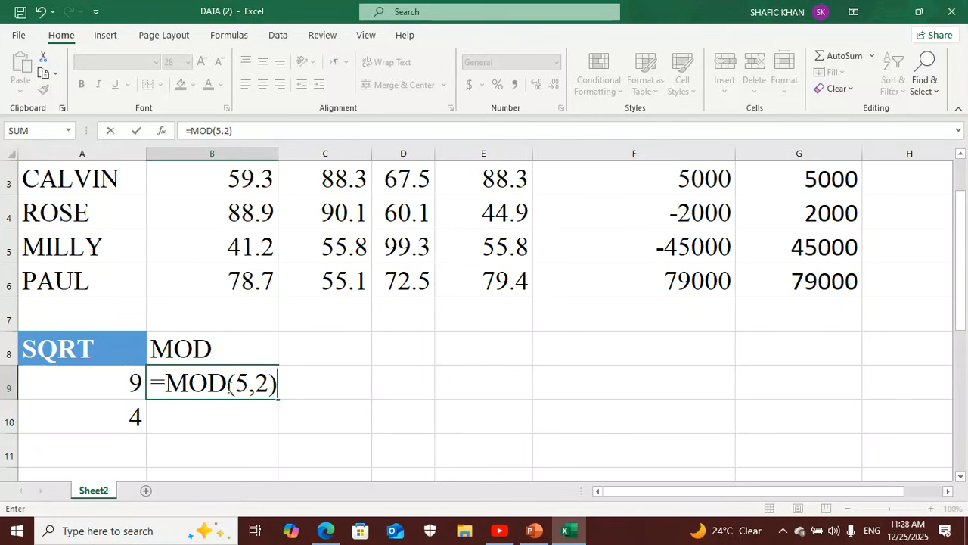
key(Return)
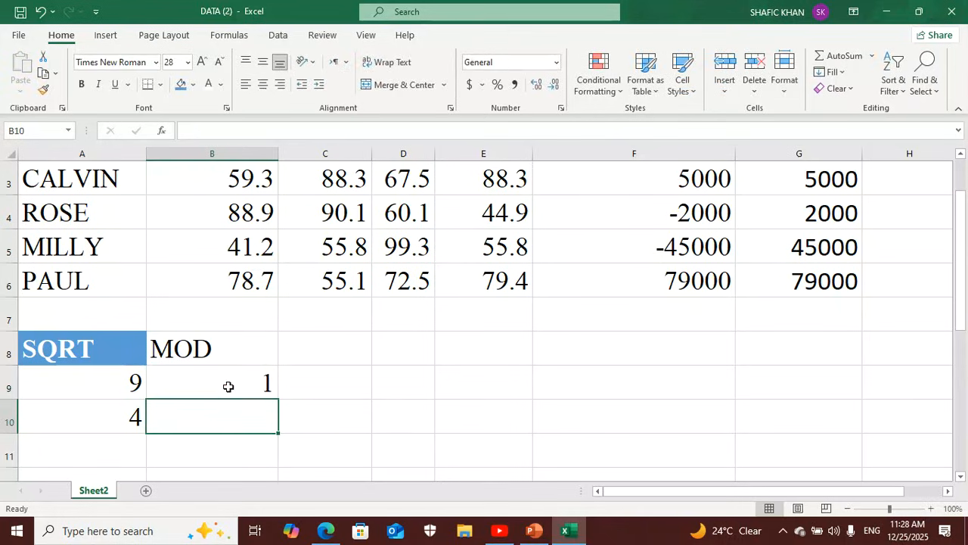
click(231, 385)
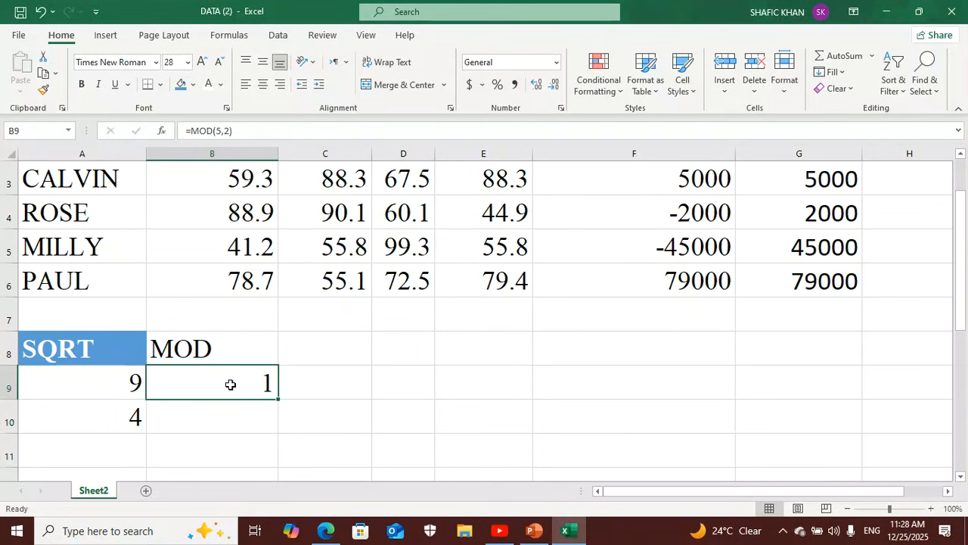
Calculate the remainder of 10 divided by 3 in cell B10 with the formula =MOD(10,3).
click(227, 423)
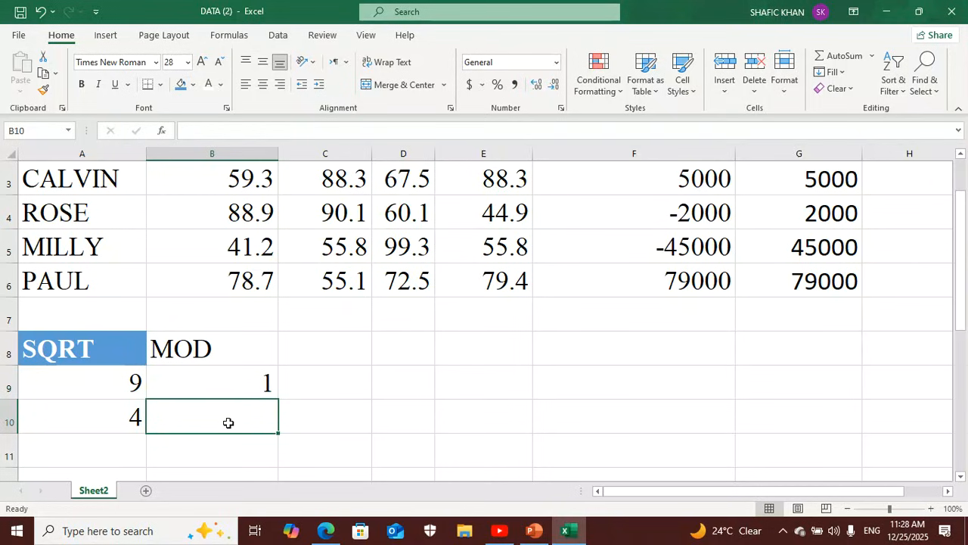
text(=MOD)
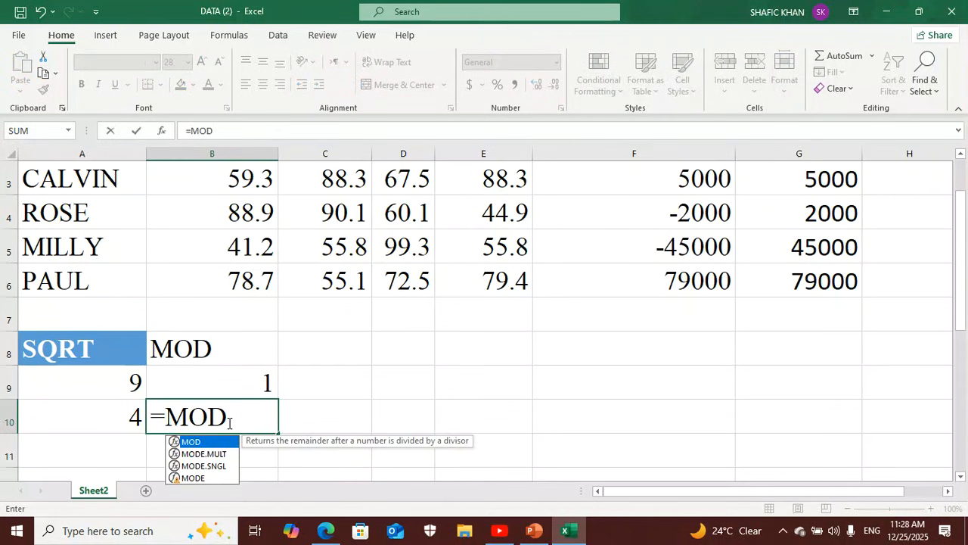
text(()
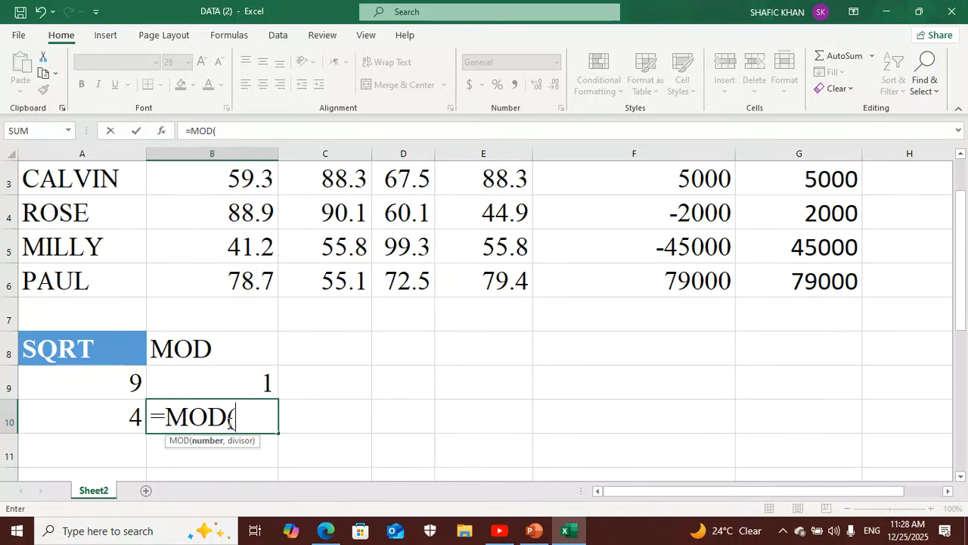
text(10,)
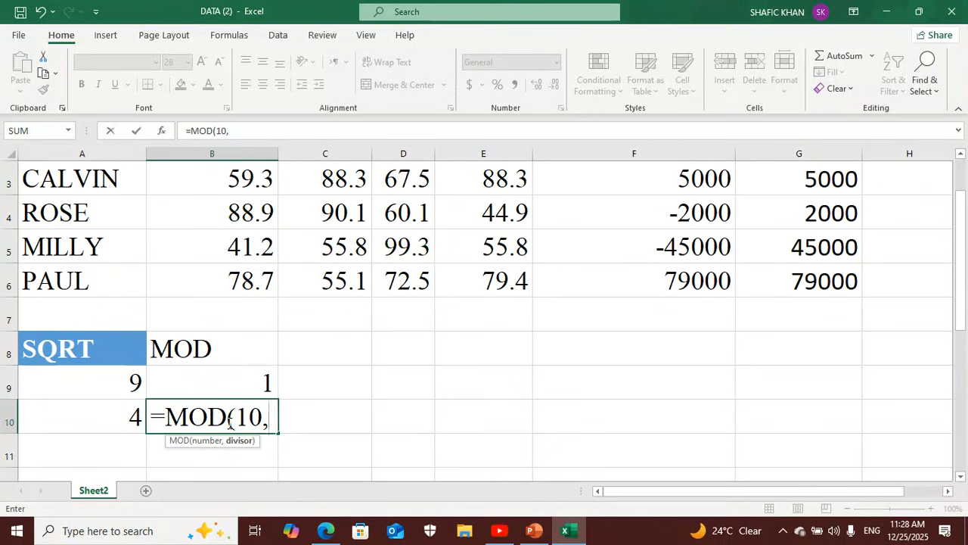
text(3))
key(Return)
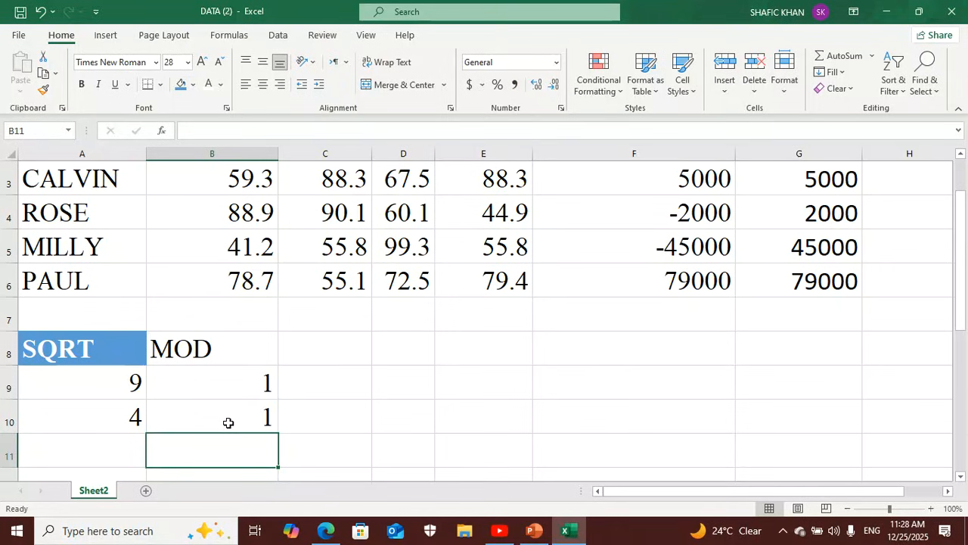
click(227, 422)
Format the MOD heading in cell B8 with bold white text and a blue fill.
click(238, 355)
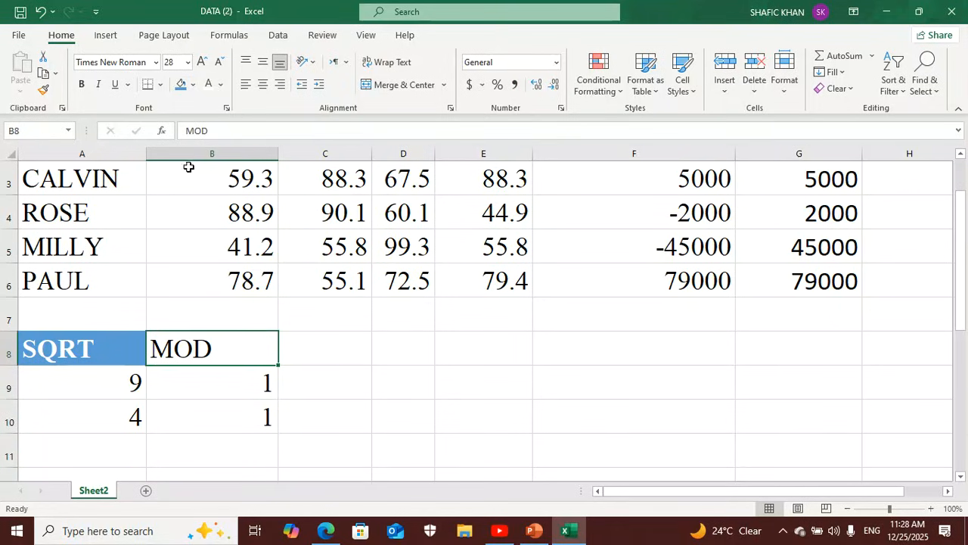
click(209, 84)
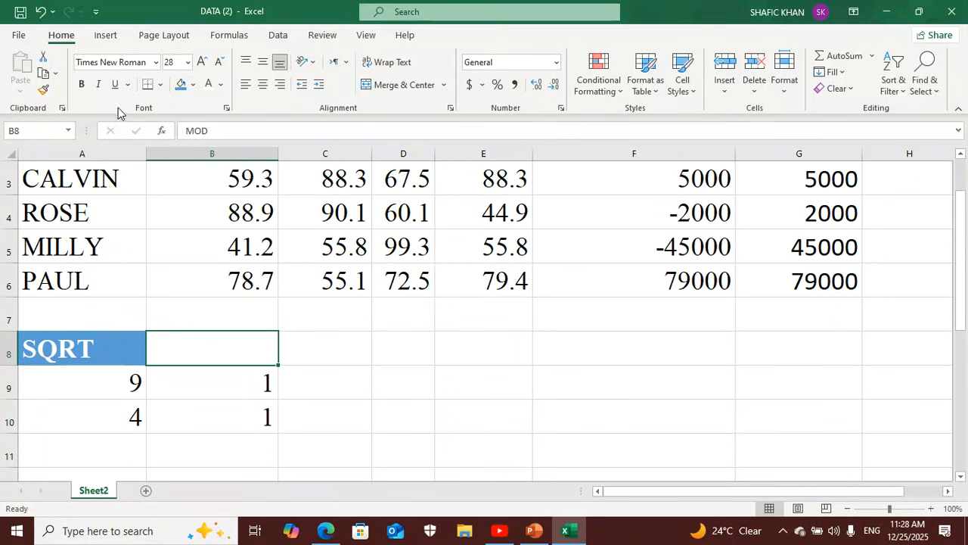
click(81, 84)
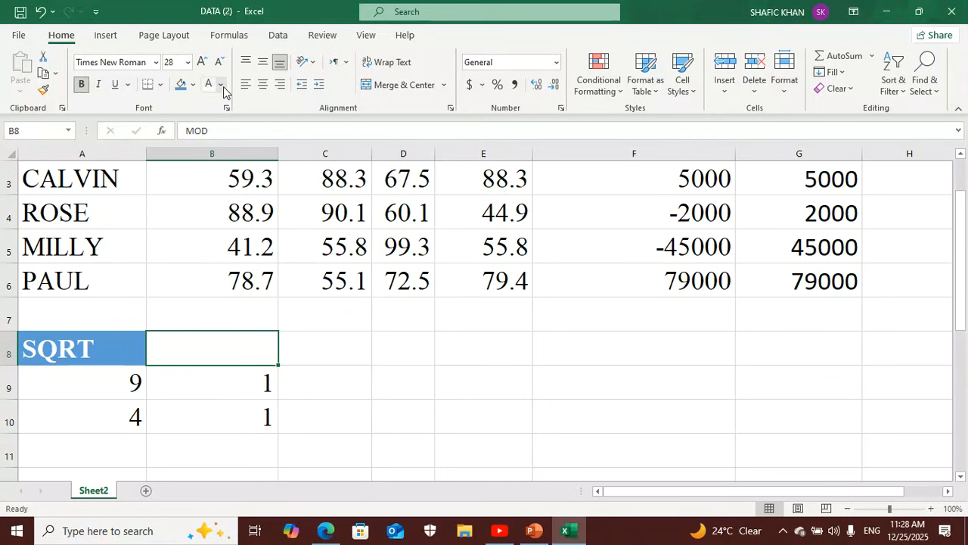
click(181, 85)
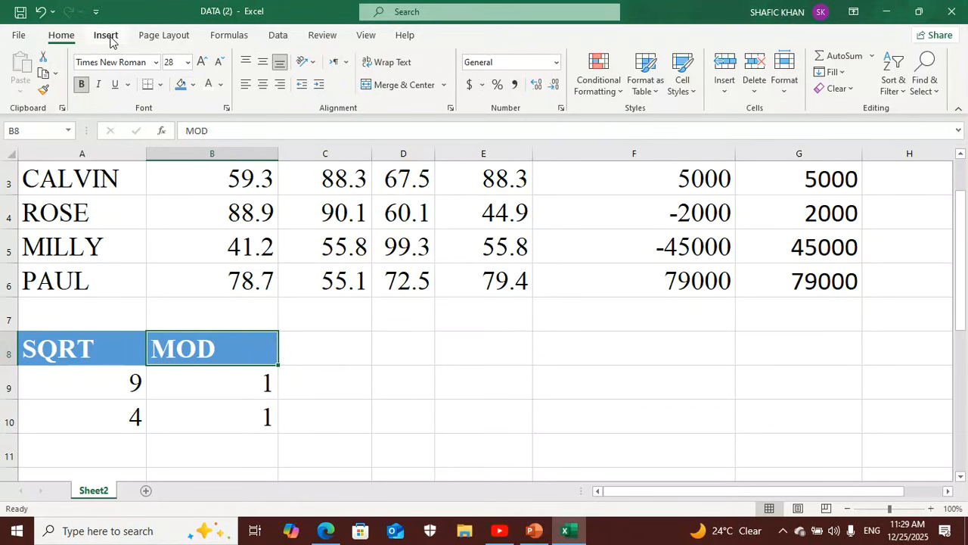
Add the heading "POWER" in cell C8 and calculate 5 to the power of 2 in C9 with =POWER(5,2).
click(325, 349)
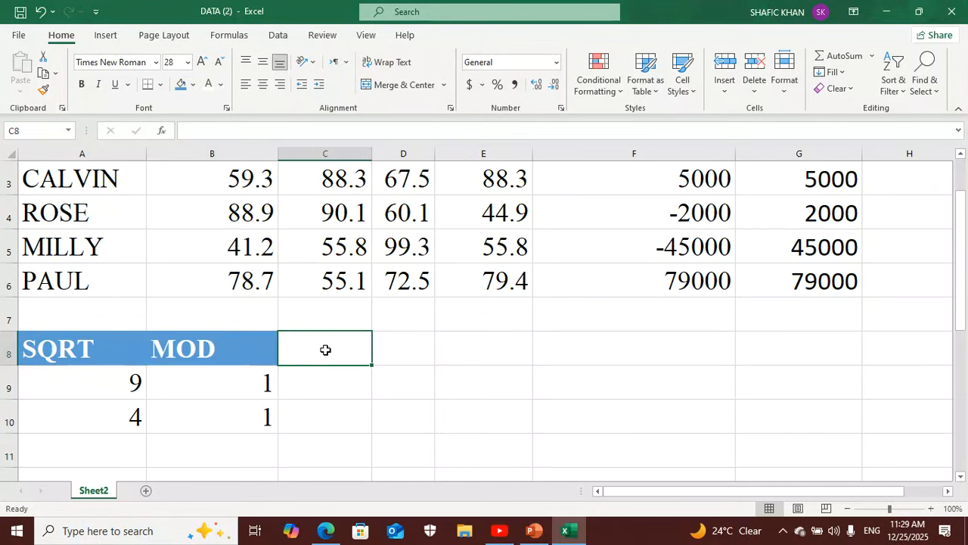
text(POWER)
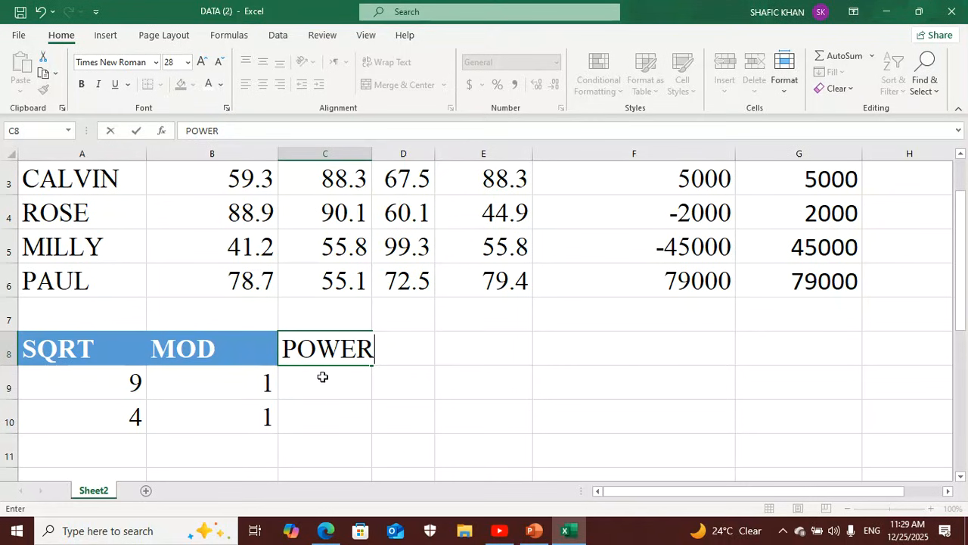
click(323, 378)
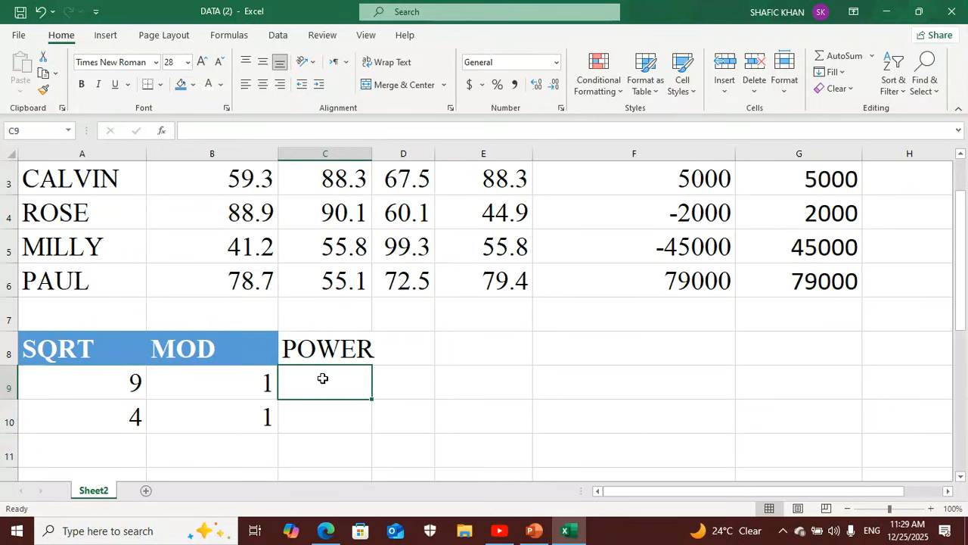
text(=PO)
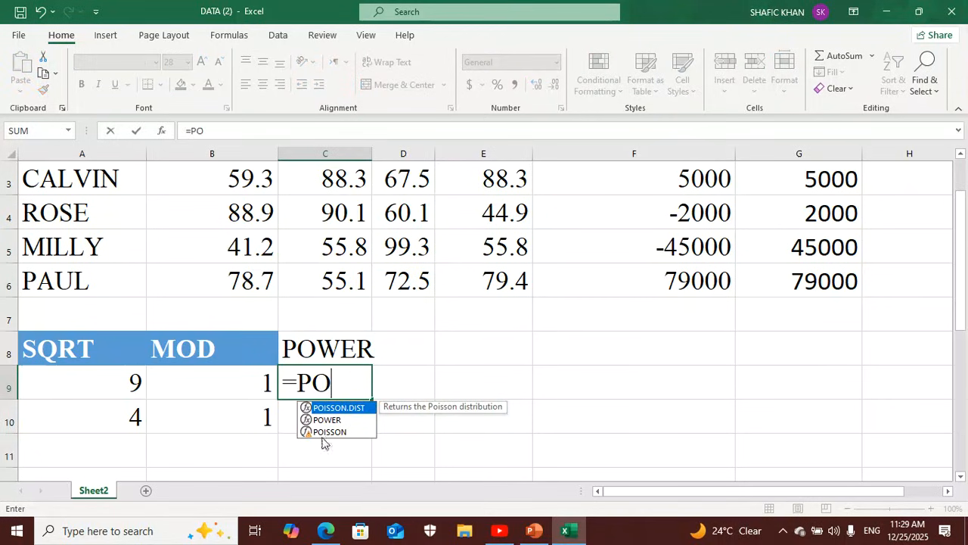
double_click(331, 419)
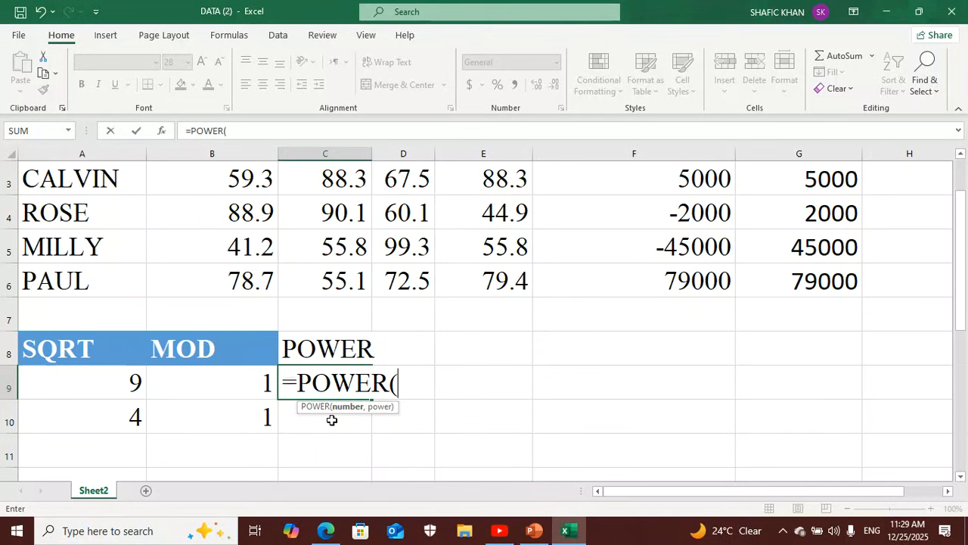
text(5,2)
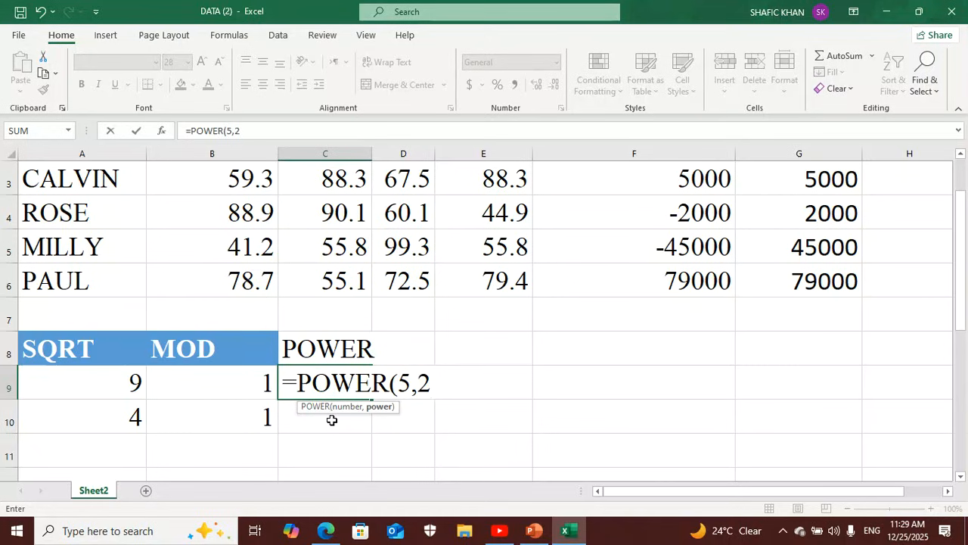
text())
key(Return)
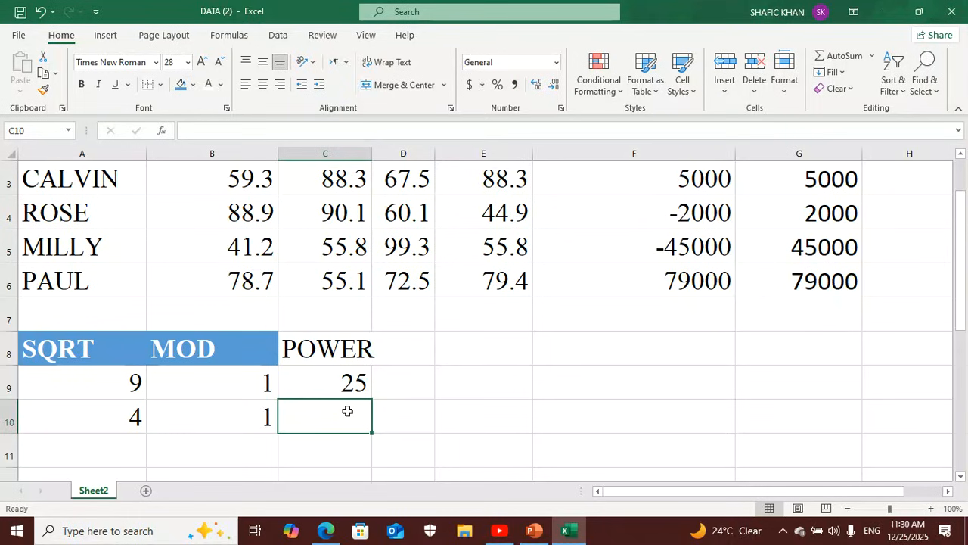
Calculate 10 to the power of 2 in cell C10 with the formula =POWER(10,2).
text(=PO)
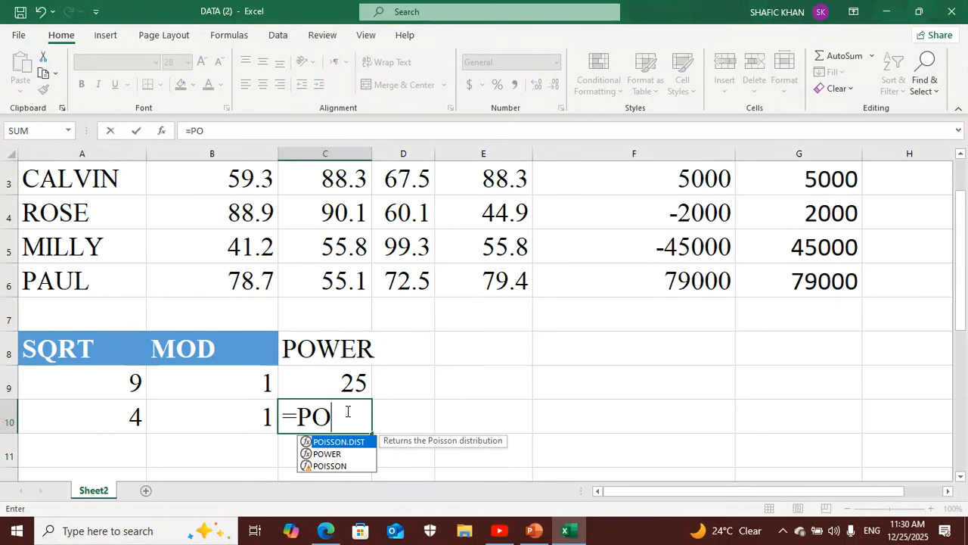
double_click(337, 456)
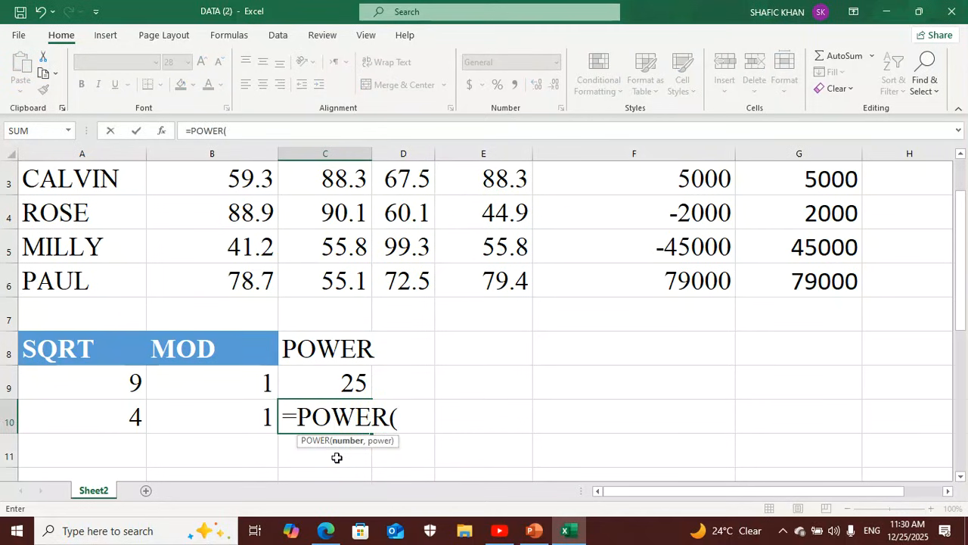
text(10,2)
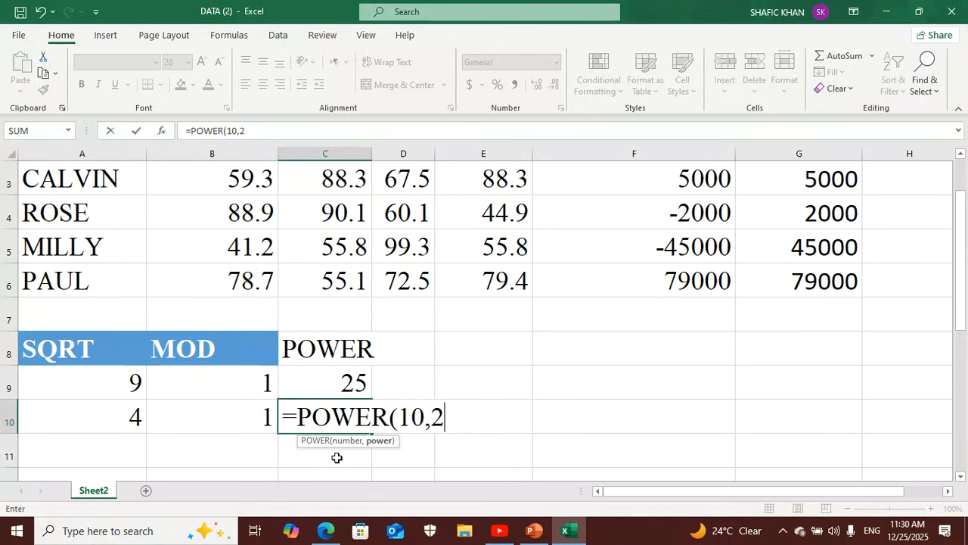
text())
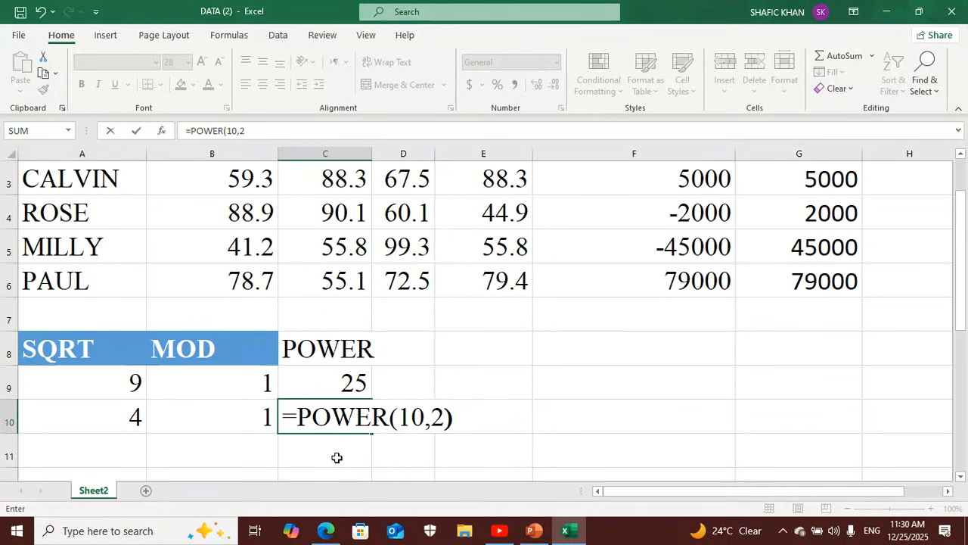
key(Return)
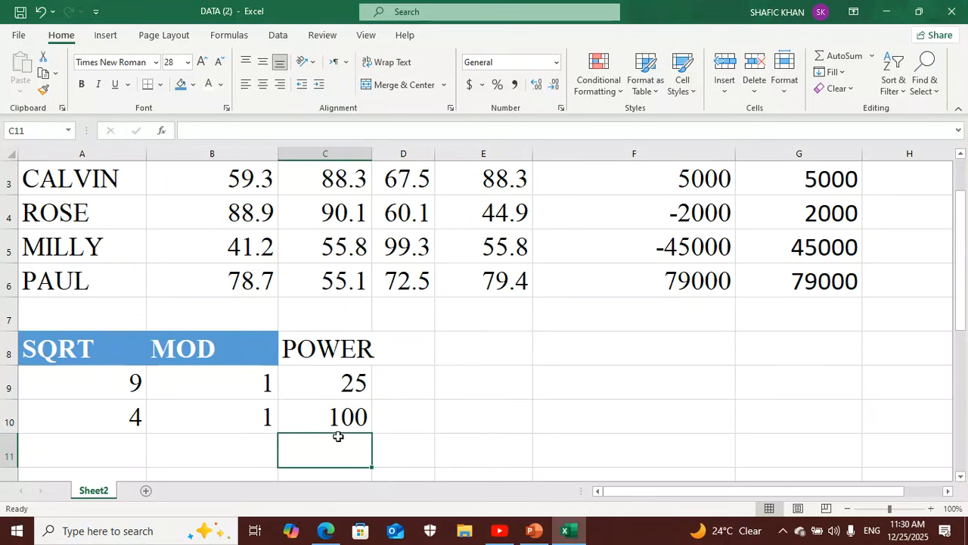
Format the POWER heading in cell C8 with white bold text and a blue fill.
click(344, 342)
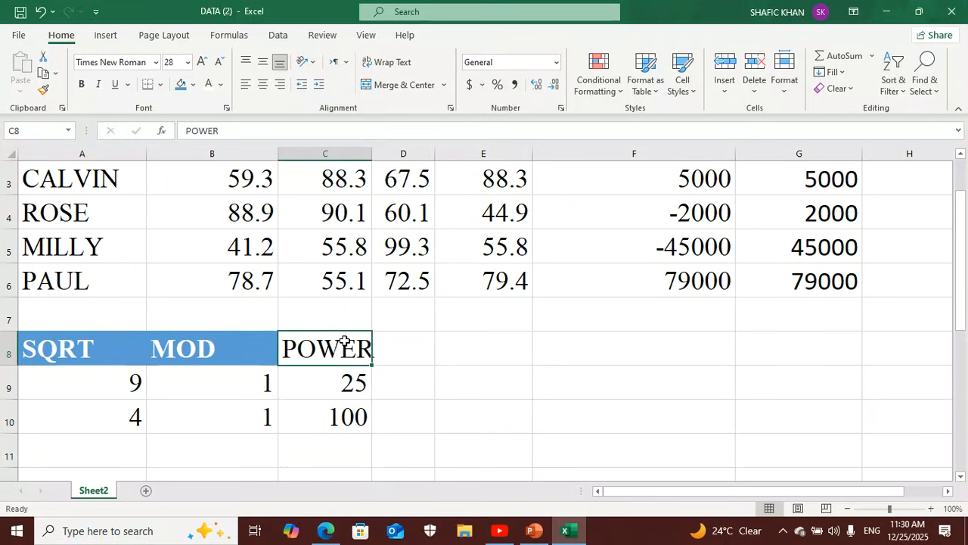
click(209, 84)
click(180, 83)
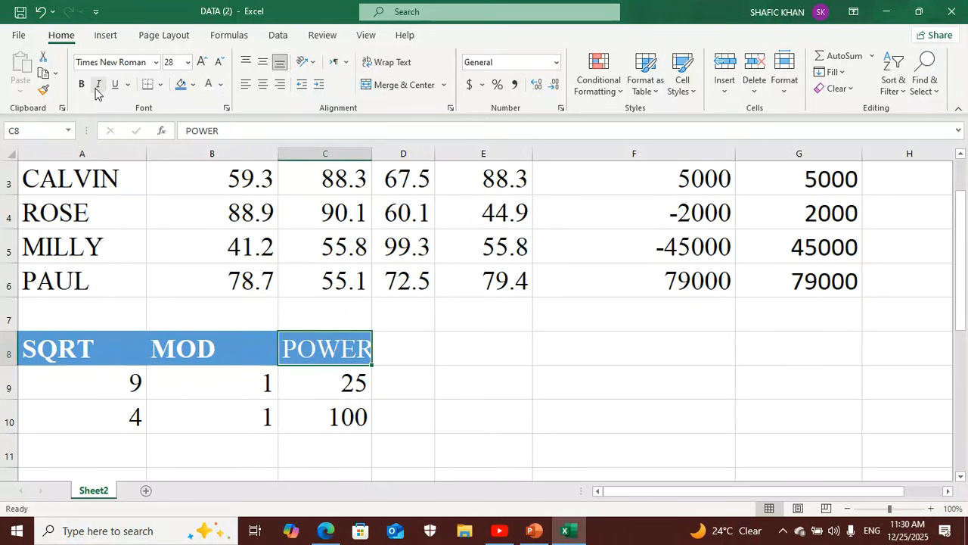
click(81, 84)
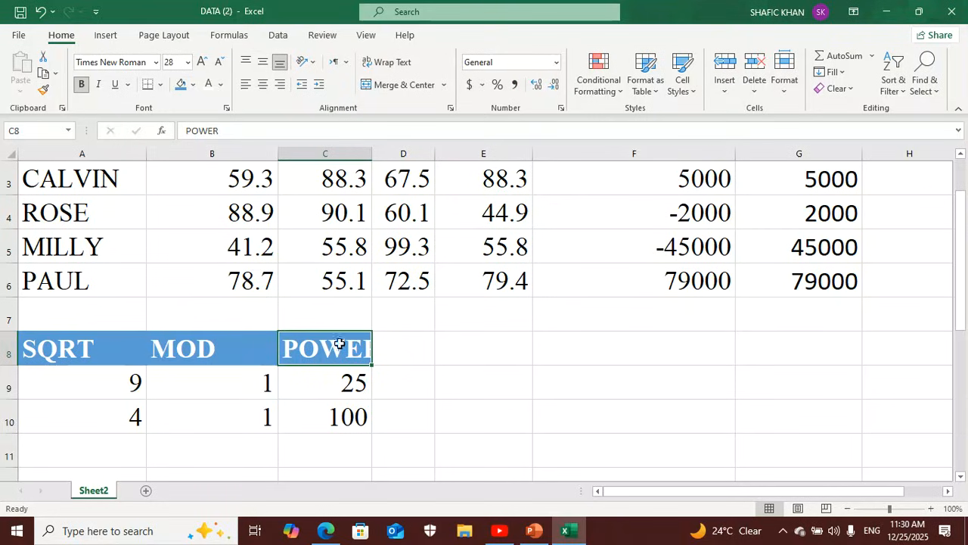
Merge and center the POWER heading across cells C8 and D8.
click(320, 382)
drag(308, 341, 391, 344)
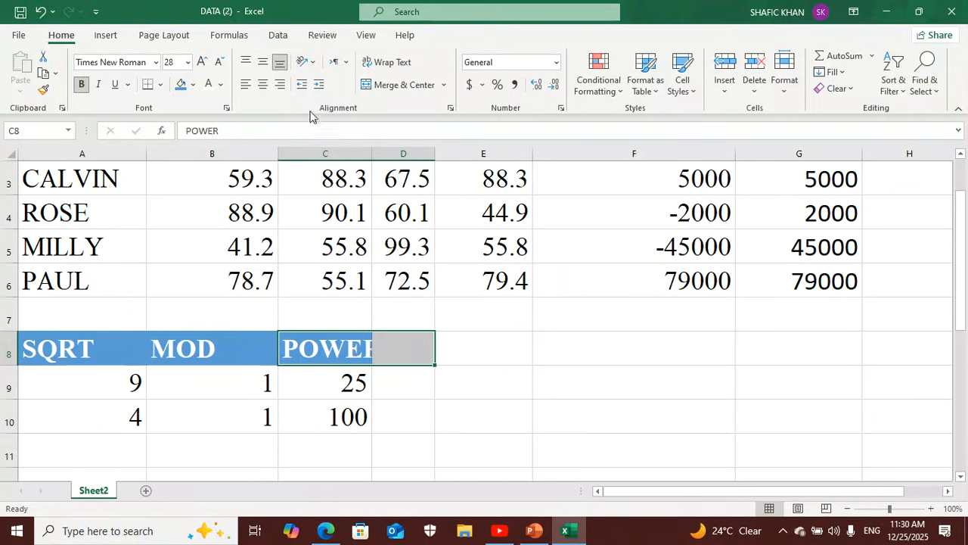
click(396, 85)
click(466, 350)
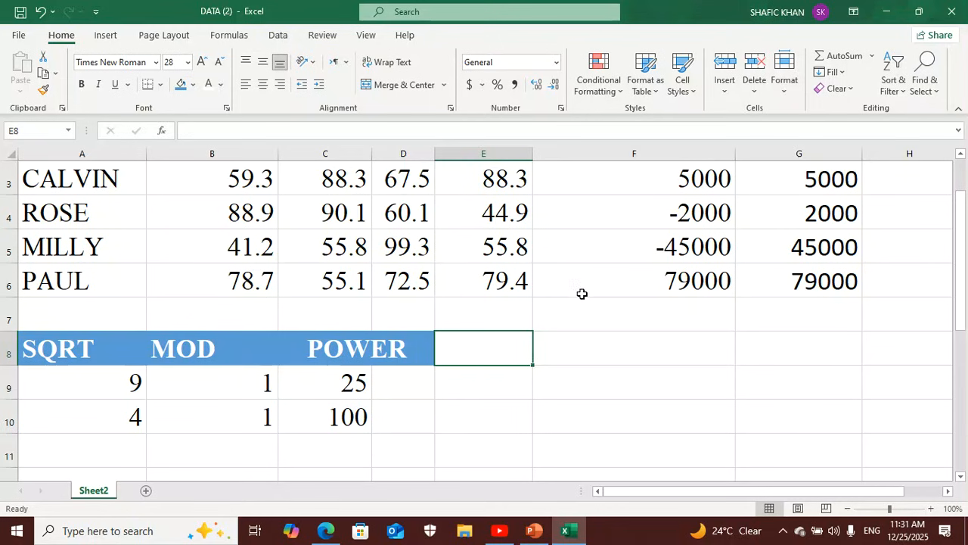
Insert a new column before FEES BALANCE and enter the heading "ROUND" in cell F1.
scroll(619, 265, up, 1)
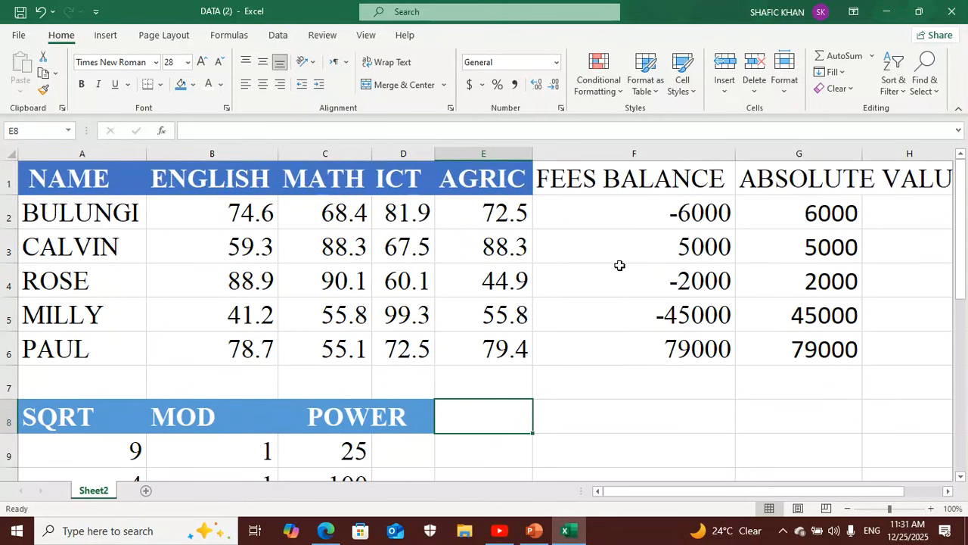
right_click(612, 158)
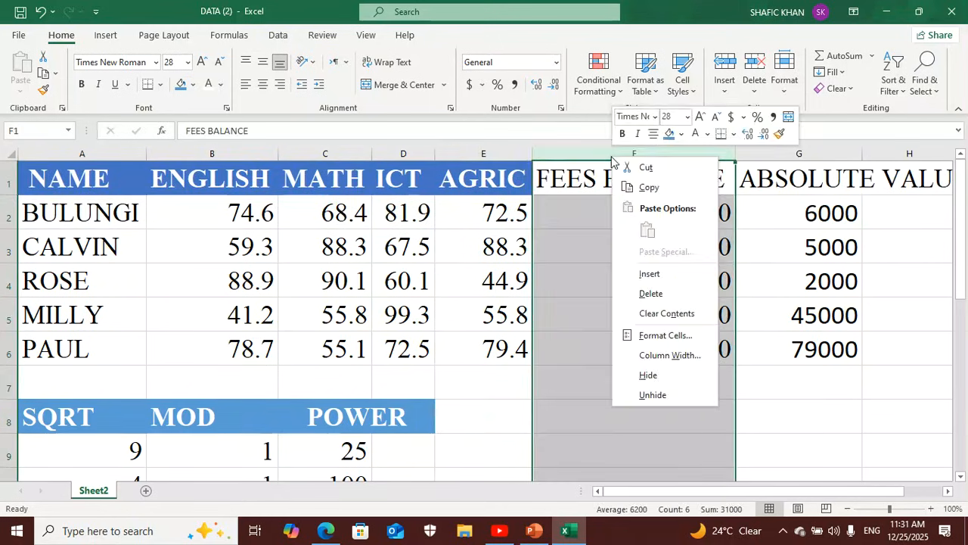
click(651, 274)
click(594, 218)
click(579, 185)
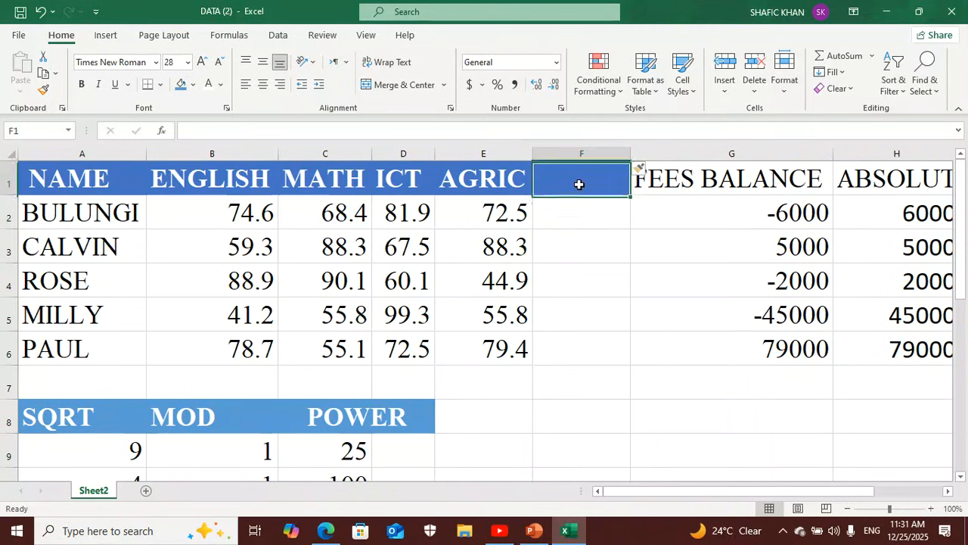
text(ROUND)
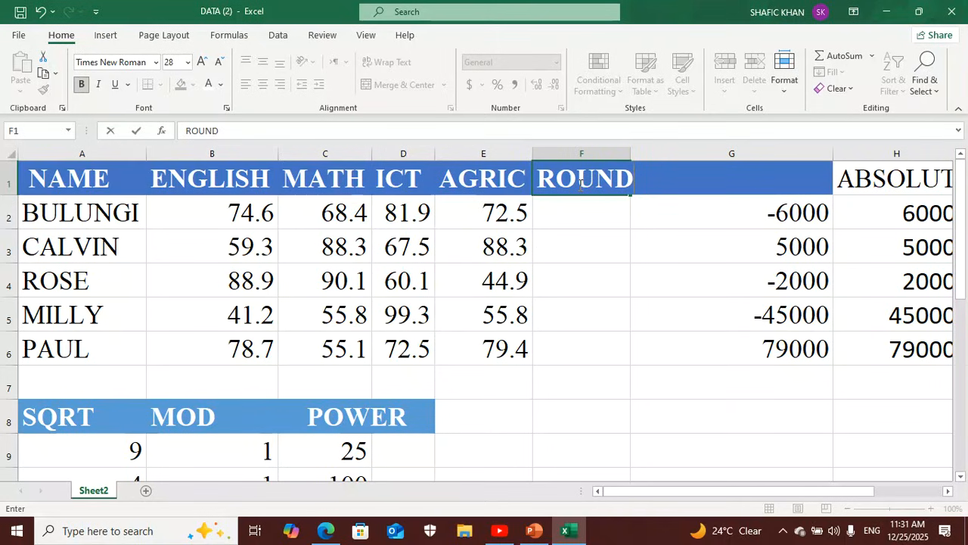
Round the first ENGLISH mark to zero decimals in F2 with =ROUND(B2,0) and copy the formula down to F6.
click(586, 209)
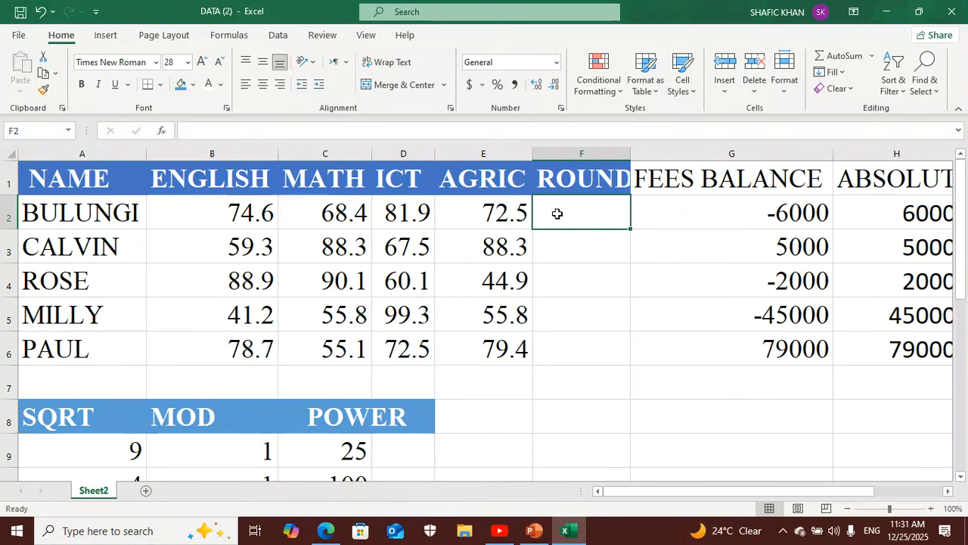
text(=)
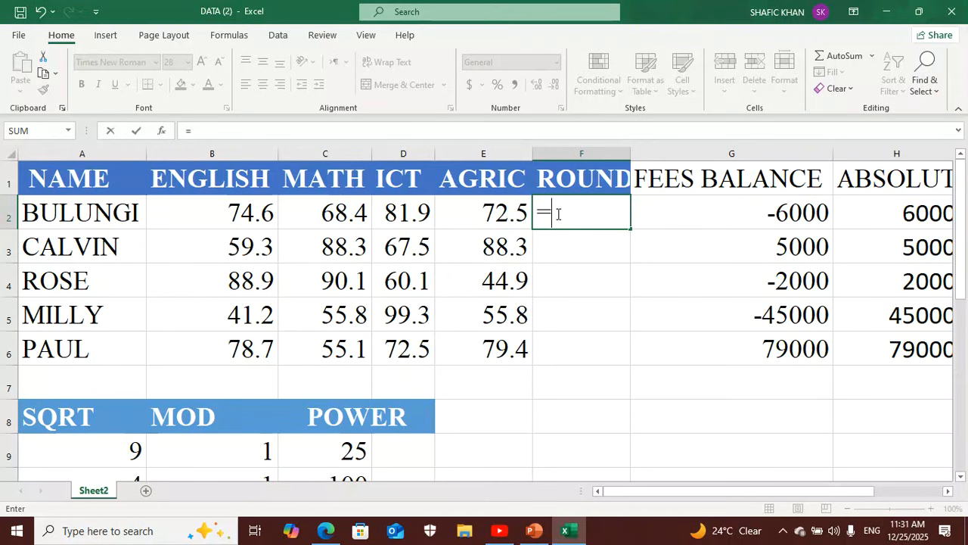
text(R)
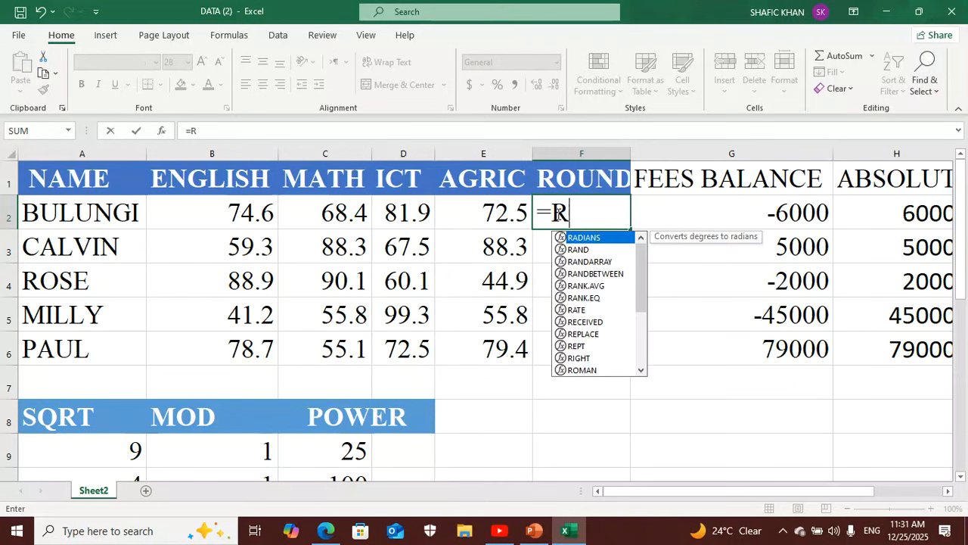
text(OU)
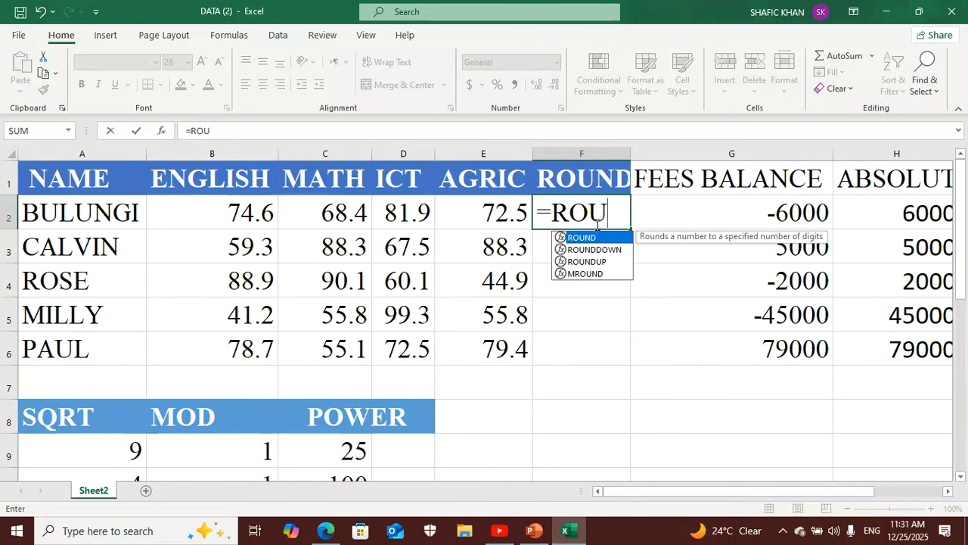
double_click(597, 238)
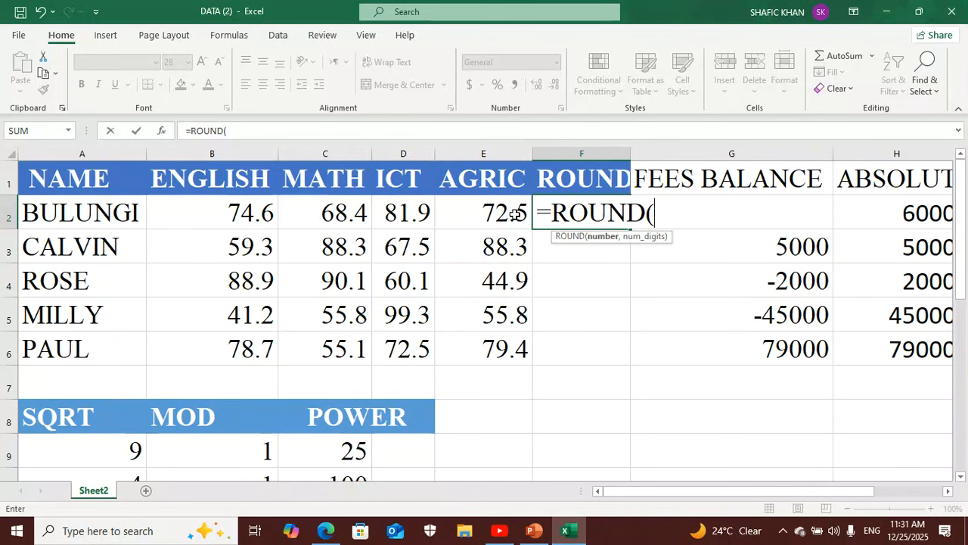
text(B2)
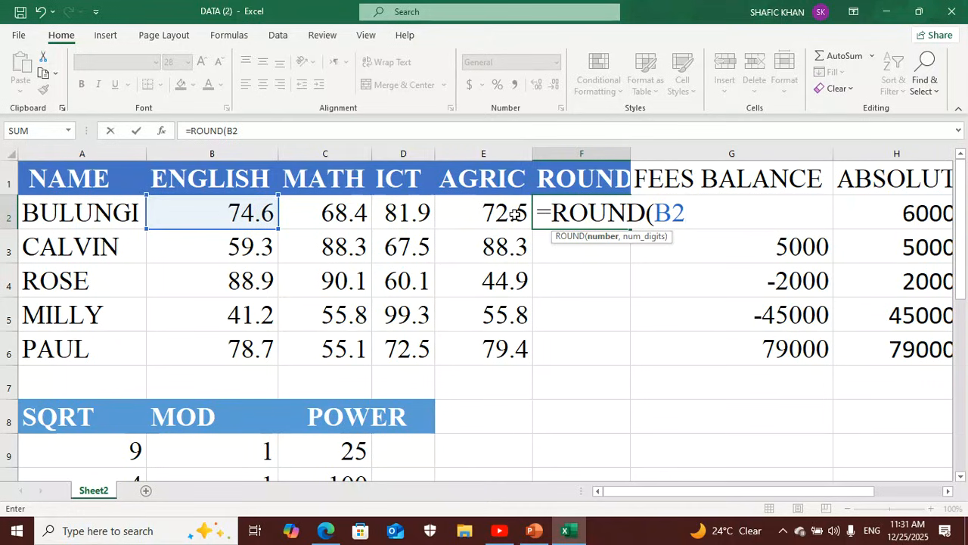
text(,0)
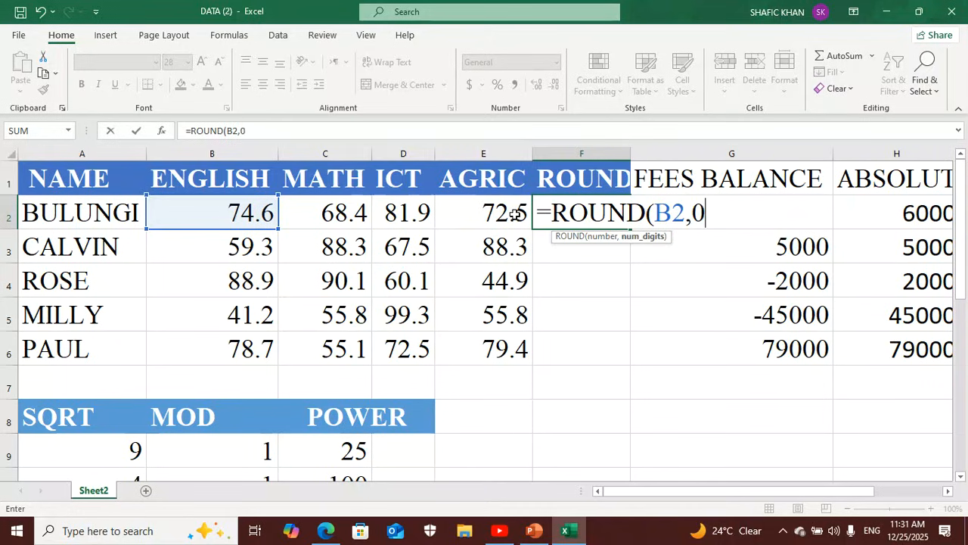
text())
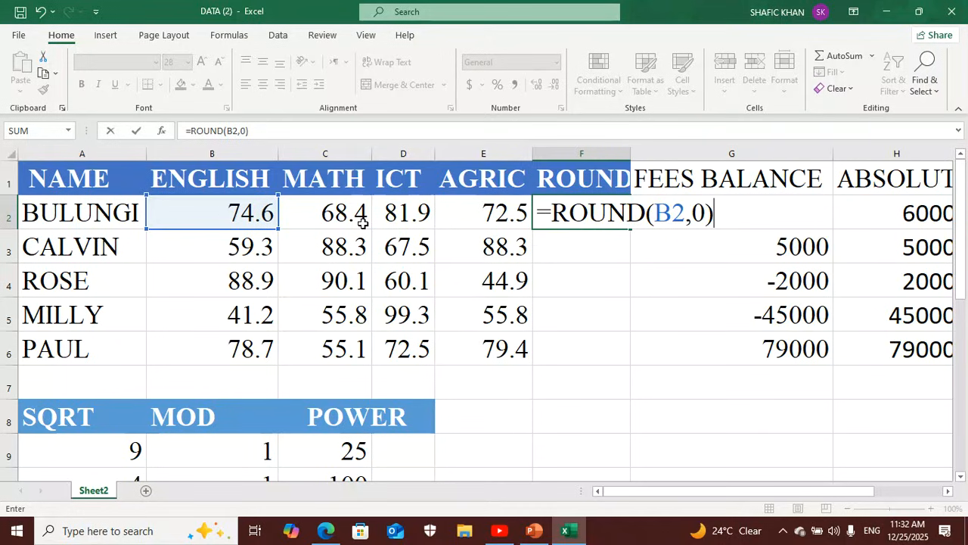
key(Return)
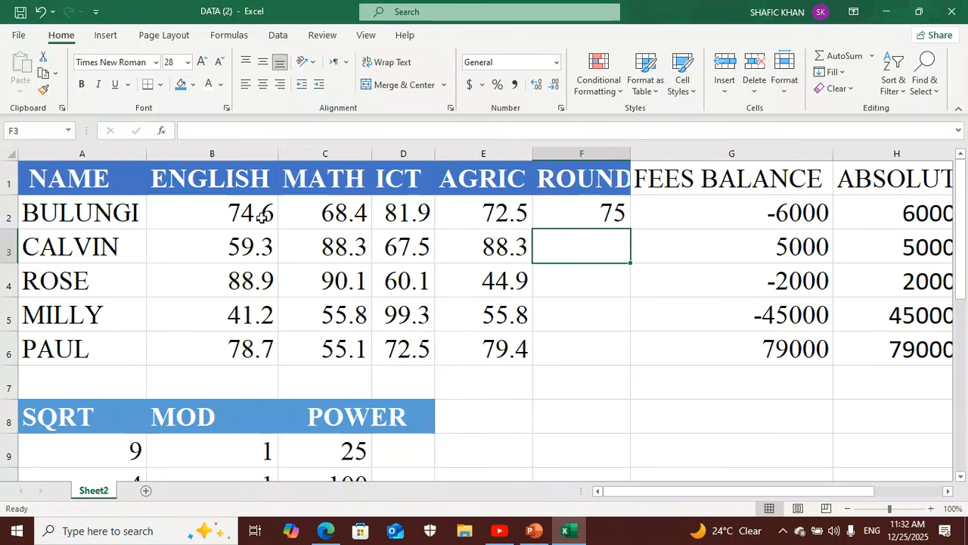
click(560, 215)
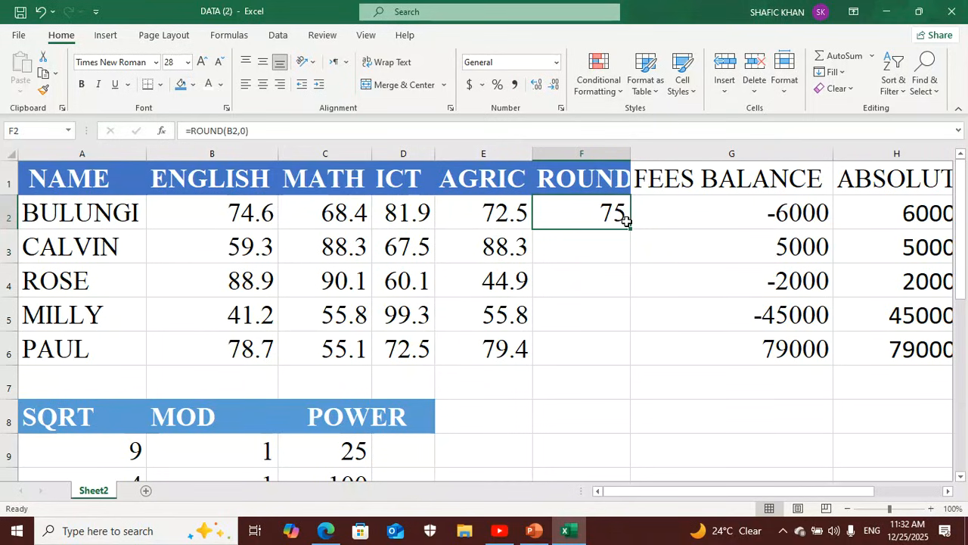
double_click(628, 229)
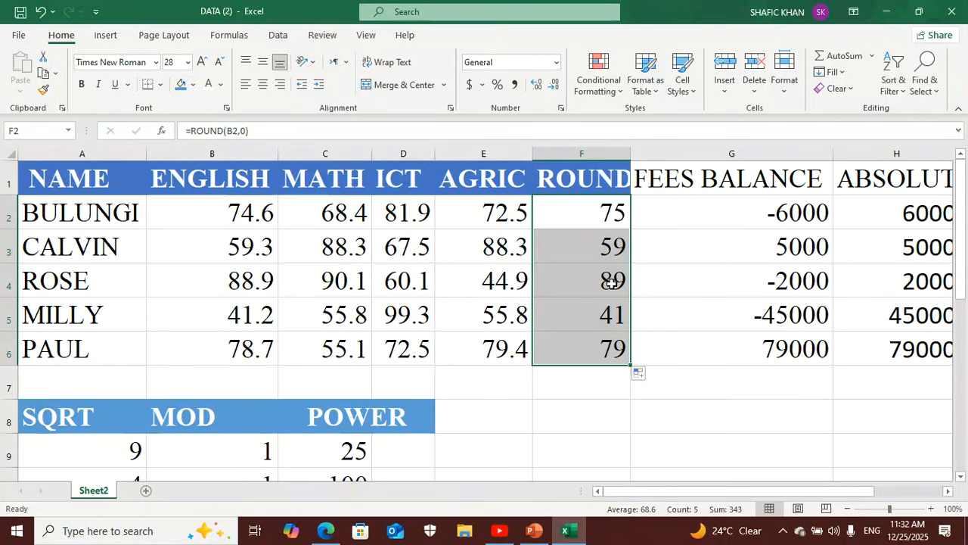
Insert a new column G between the ROUND and FEES BALANCE columns.
click(641, 152)
right_click(641, 152)
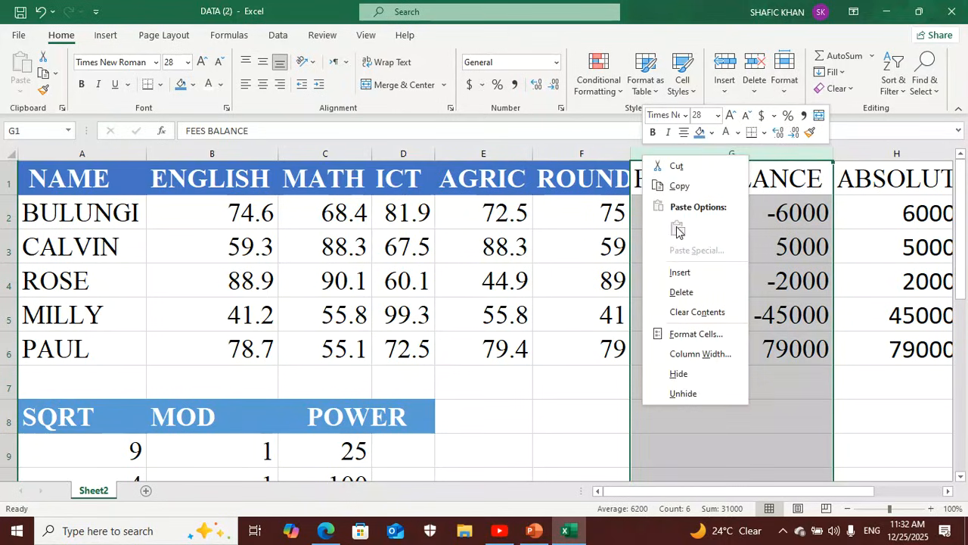
click(679, 274)
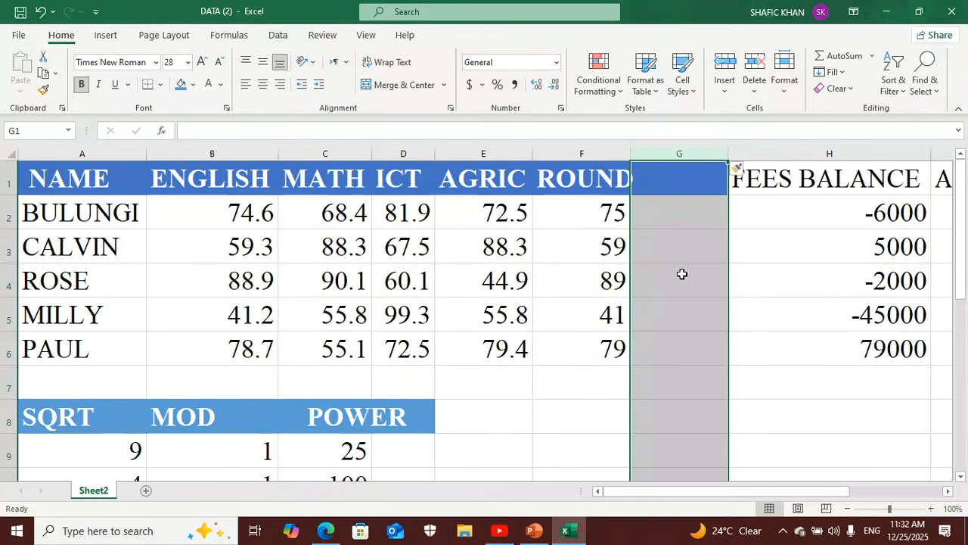
Round the first MATH mark up to zero decimals in cell G2 with the formula =ROUNDUP(C2,0).
click(693, 211)
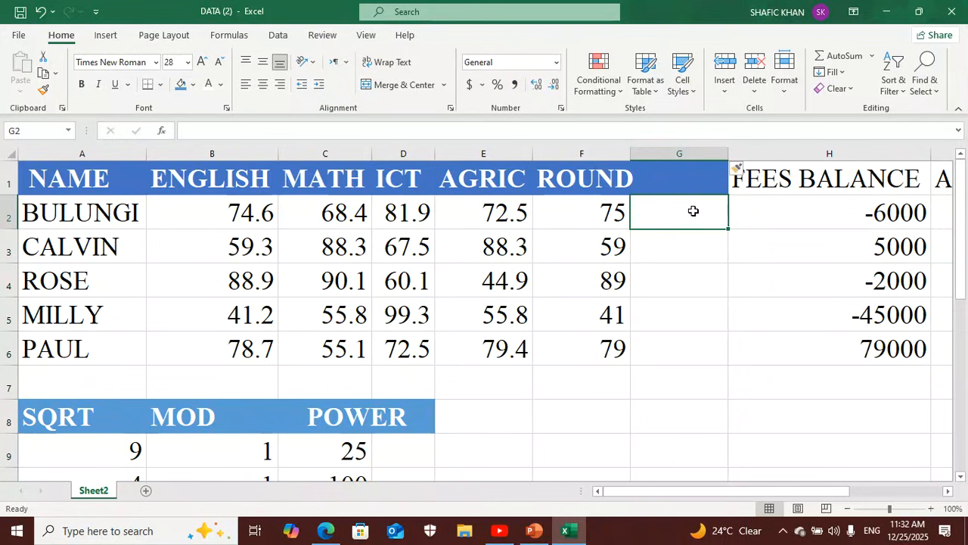
text(=R)
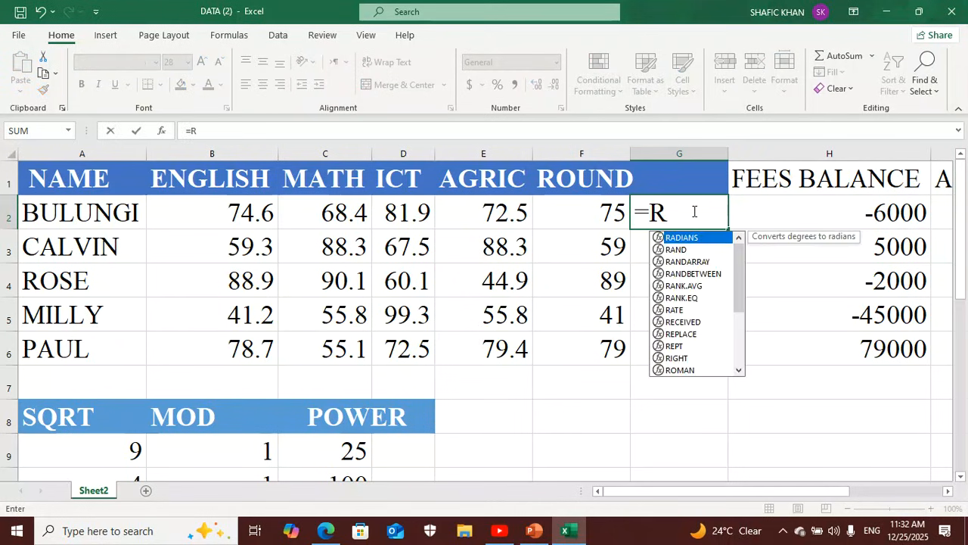
text(O)
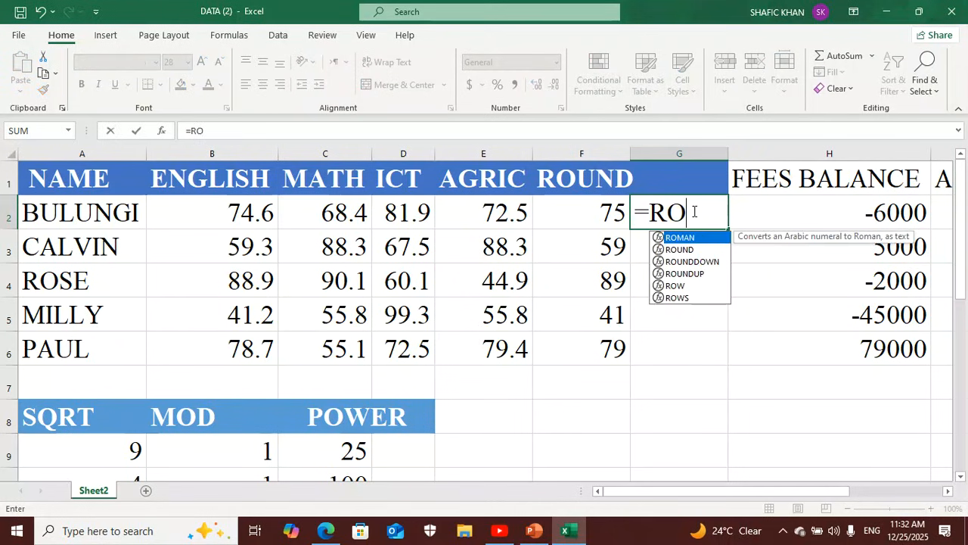
text(U)
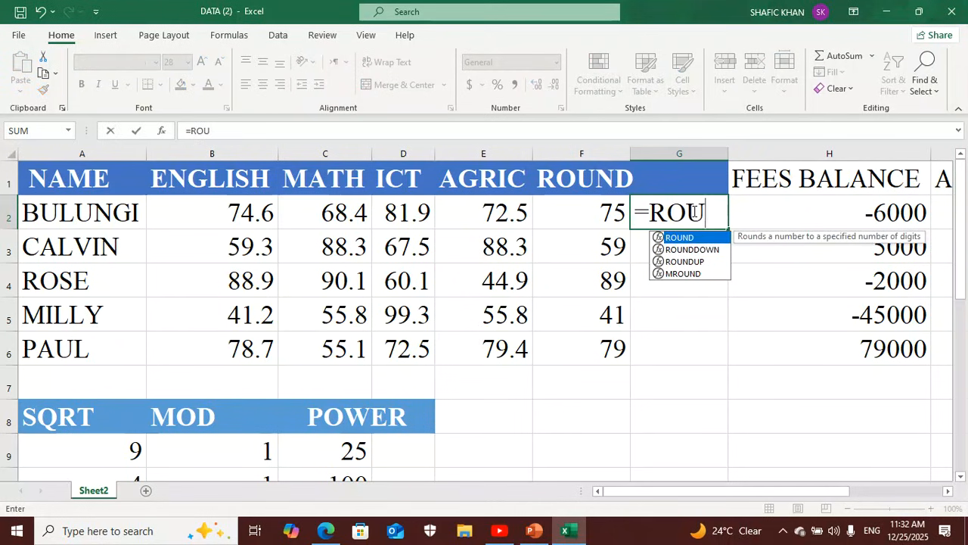
double_click(697, 261)
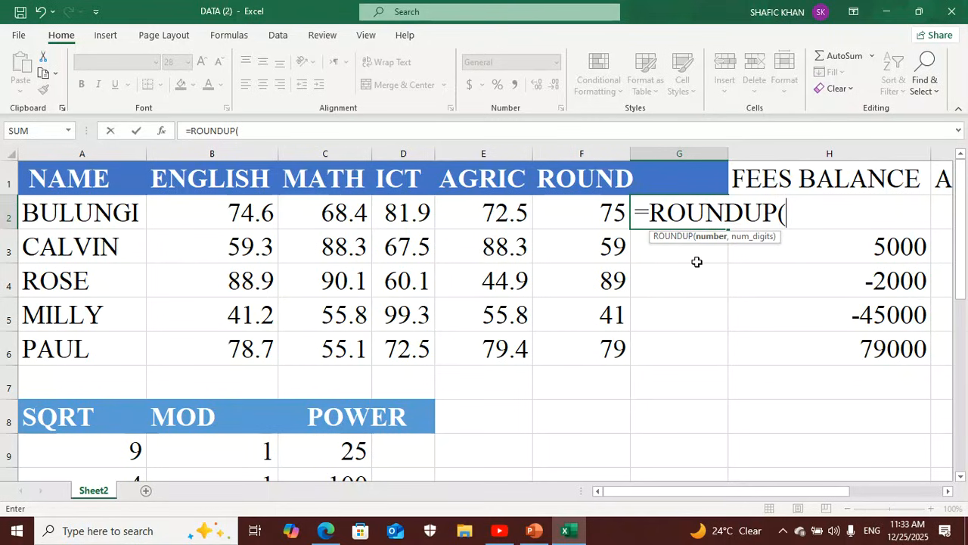
text(C)
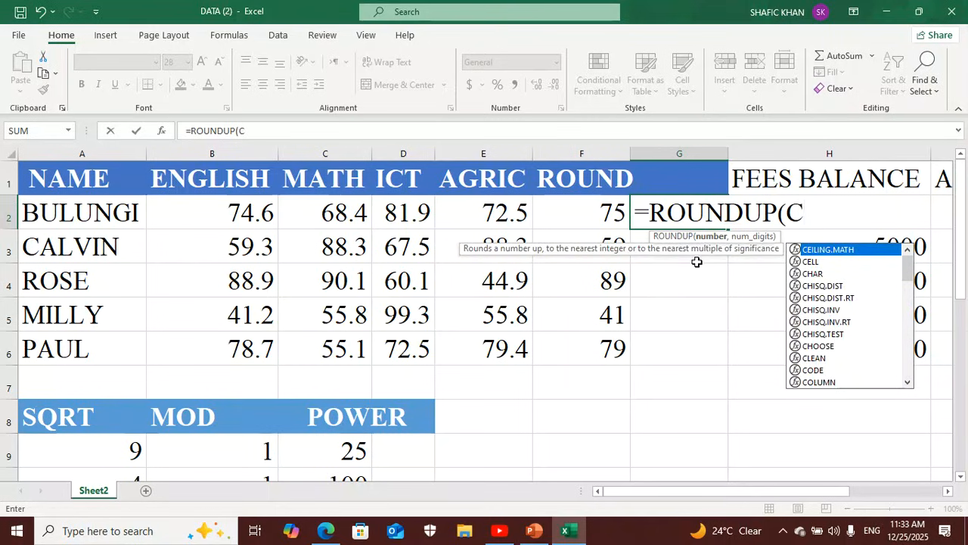
text(2)
text(,0)
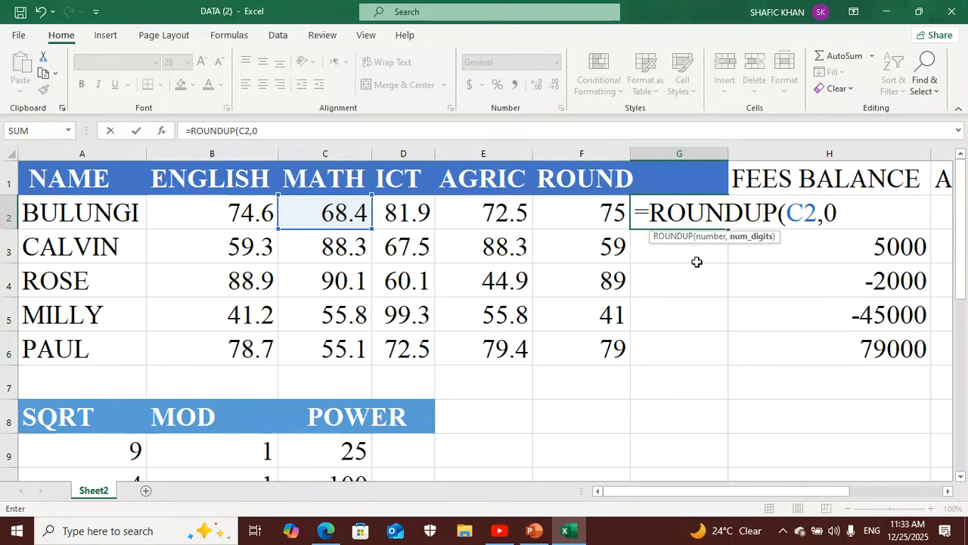
text())
key(Return)
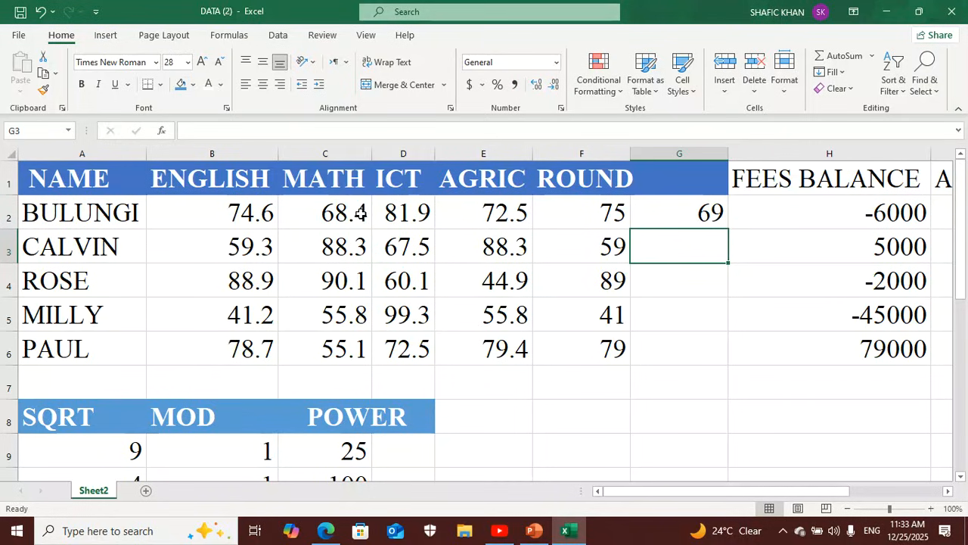
Copy the ROUNDUP formula from G2 down through G6 for the remaining MATH marks.
click(685, 223)
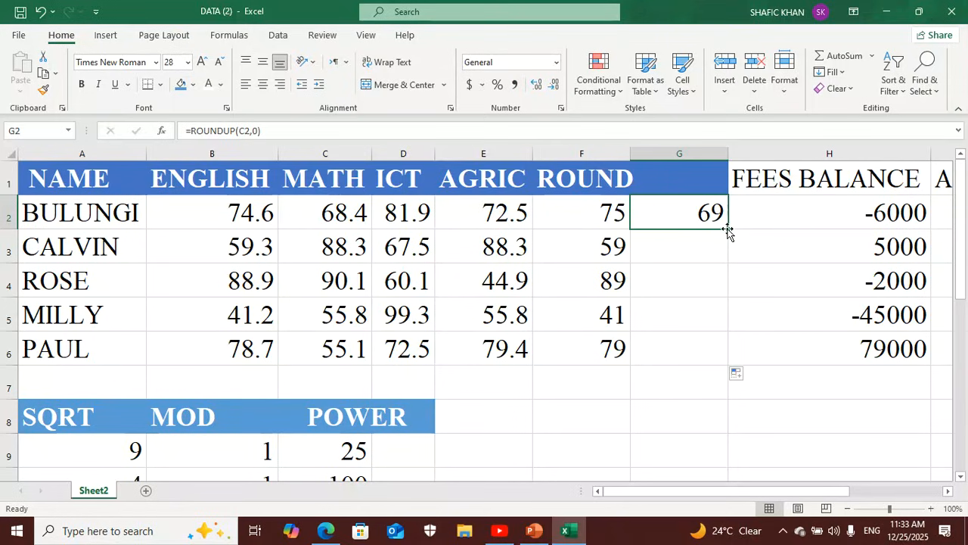
double_click(729, 231)
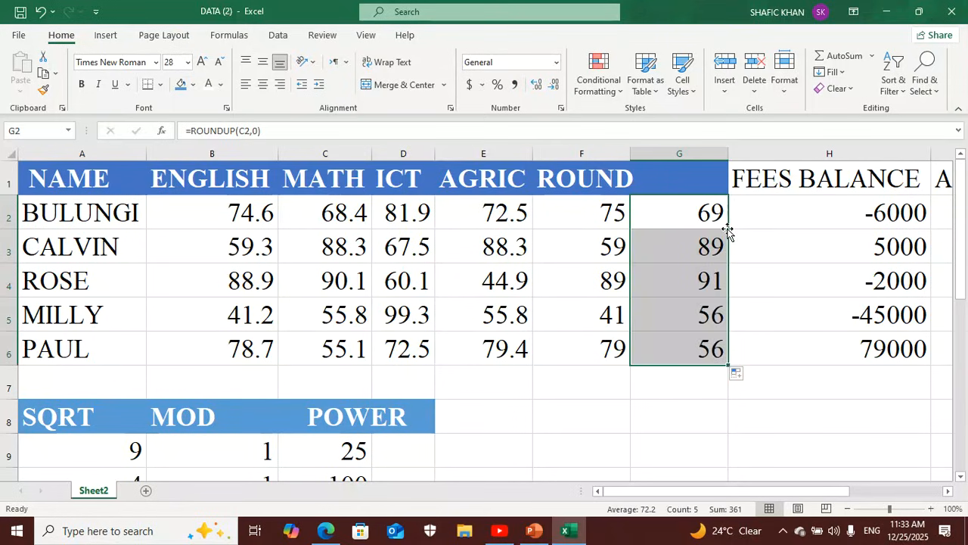
click(604, 219)
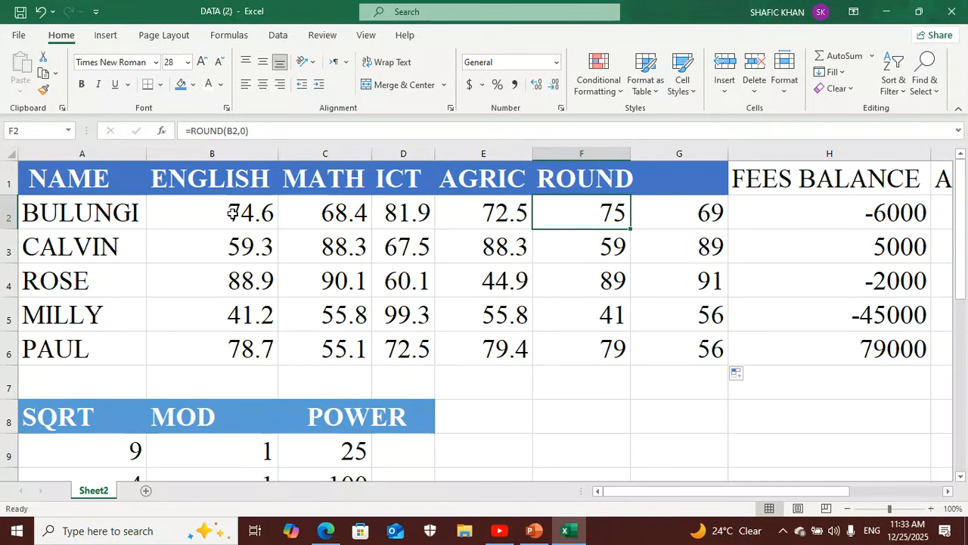
click(678, 213)
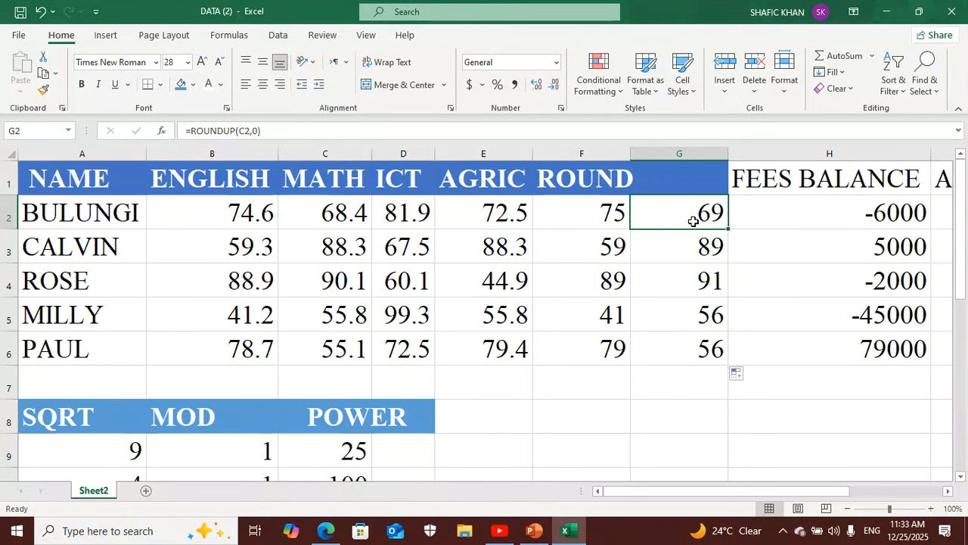
Insert another new column, H, between the rounded-up marks and FEES BALANCE.
click(741, 151)
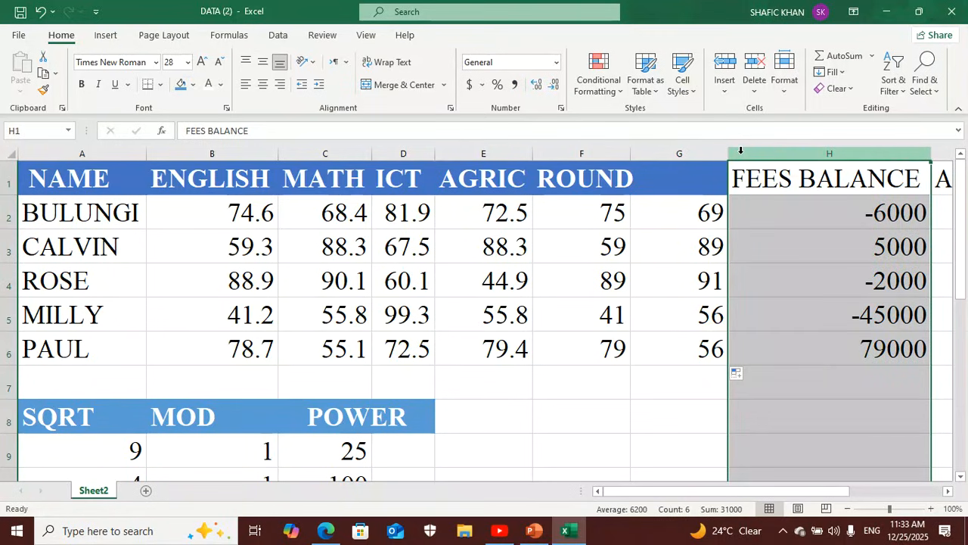
right_click(755, 153)
click(802, 274)
click(776, 181)
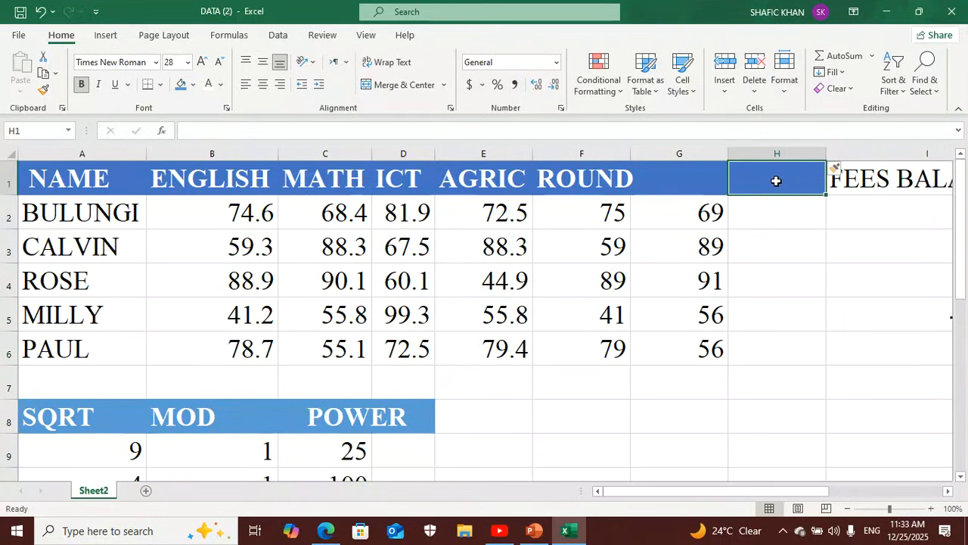
Enter the heading "ROUNDUP" in cell G1 and autofit the width of column G to it.
click(662, 178)
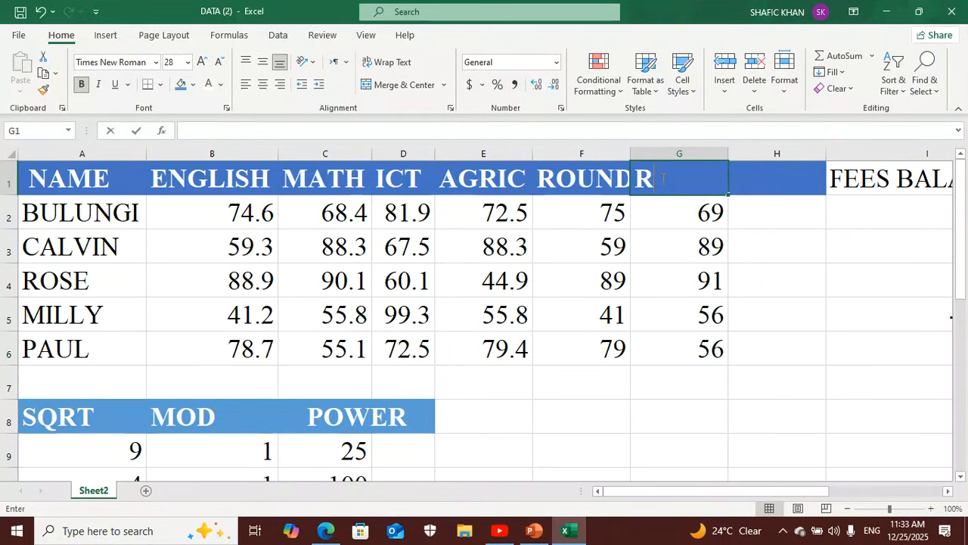
text(ROUNDUP)
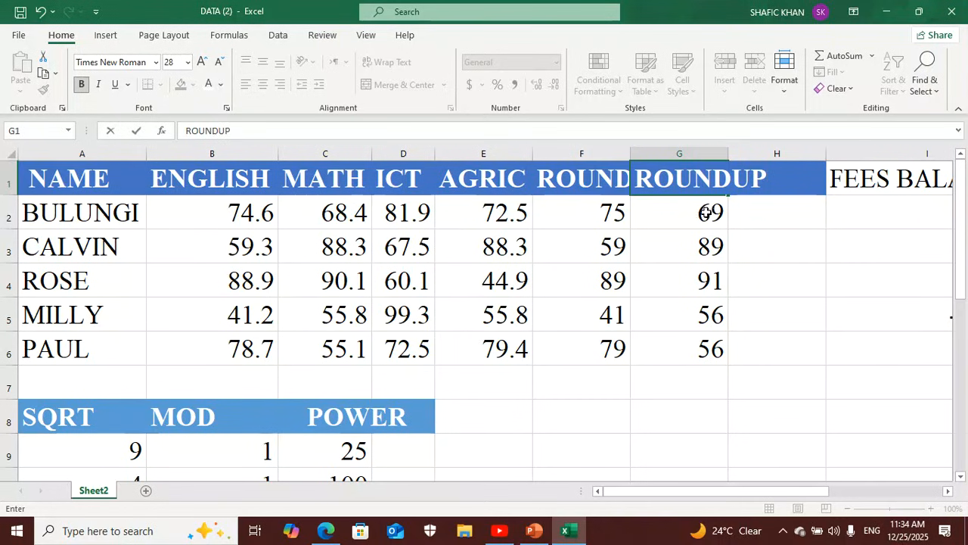
click(776, 216)
click(784, 177)
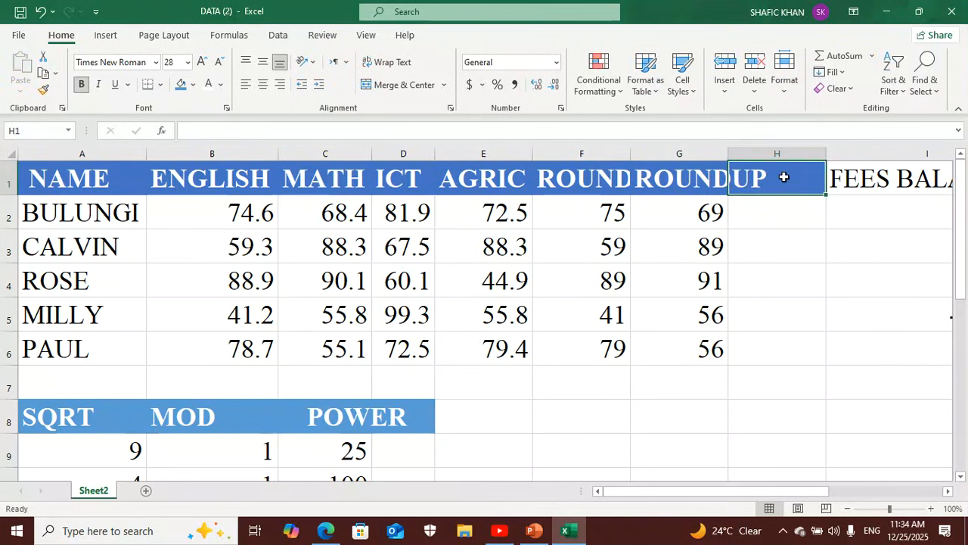
double_click(729, 154)
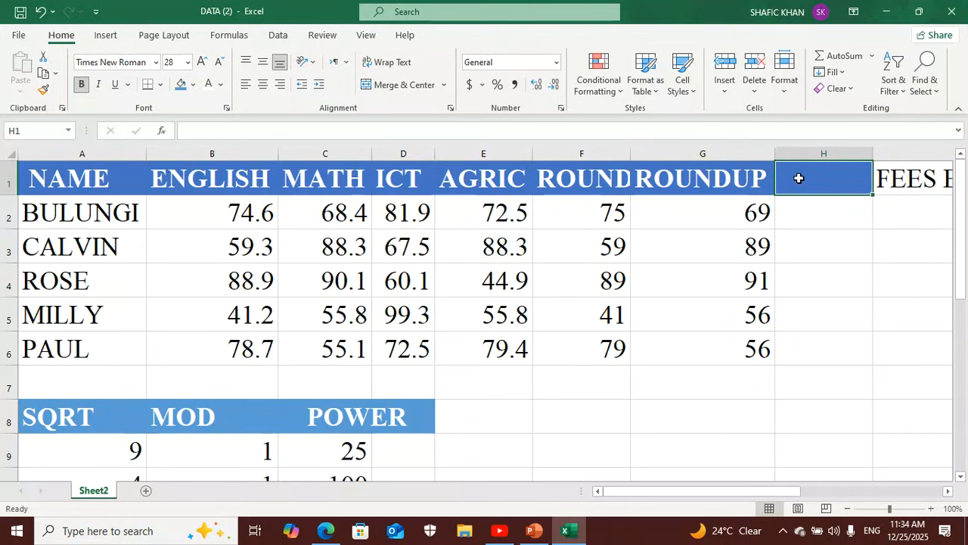
Enter the heading "ROUNDDOWN" in cell H1.
text(ROUND)
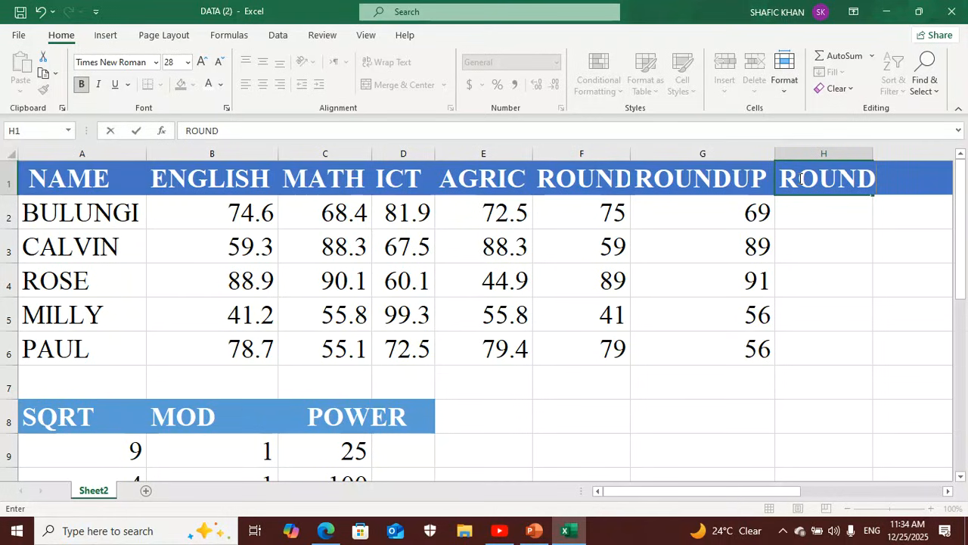
text(DOWN)
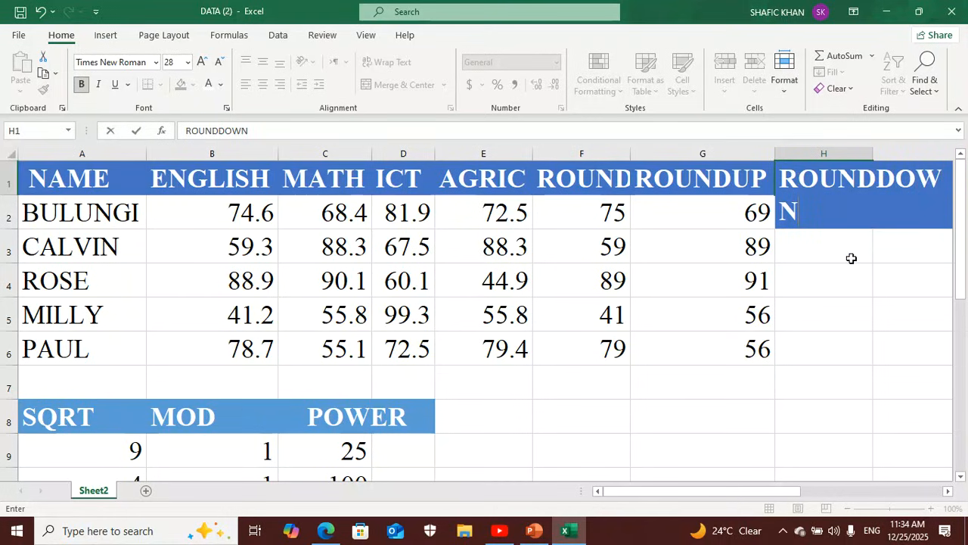
click(852, 258)
Round the ICT mark down to a whole number in H2 with =ROUNDDOWN(D2,0) and copy the formula down through H6.
click(838, 212)
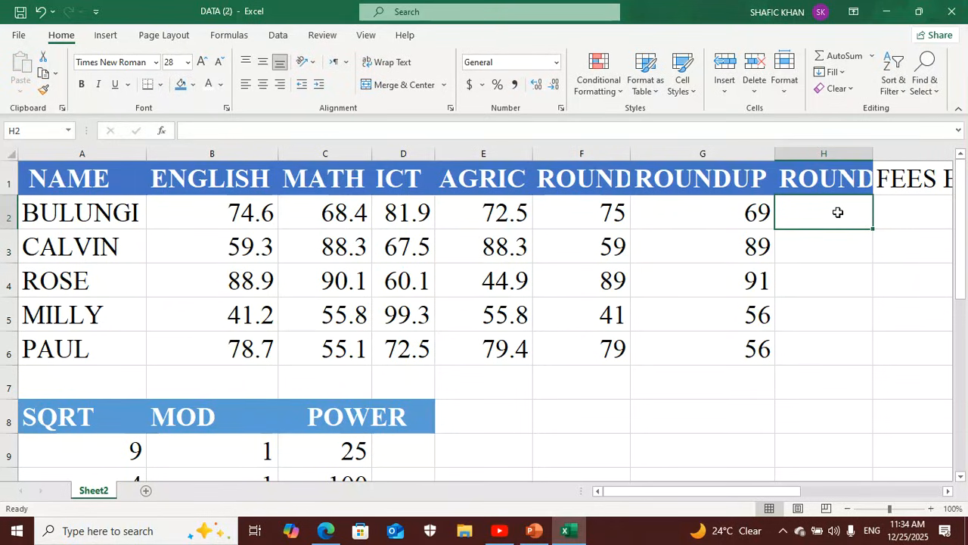
text(=ROU)
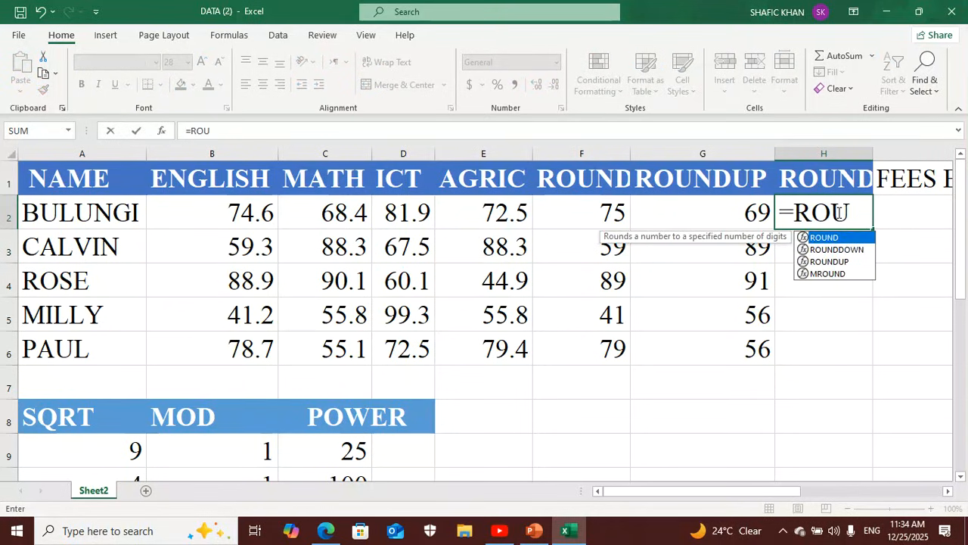
double_click(866, 250)
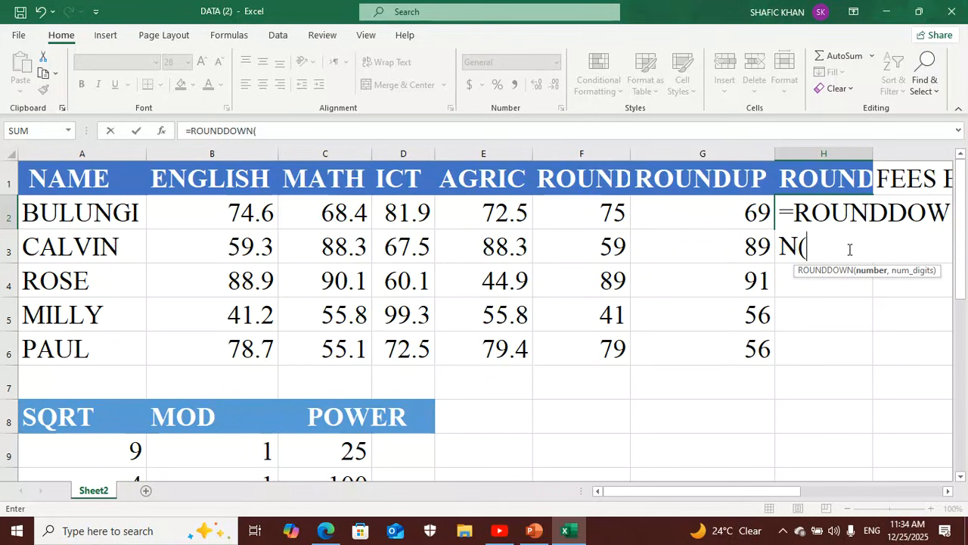
text(D2)
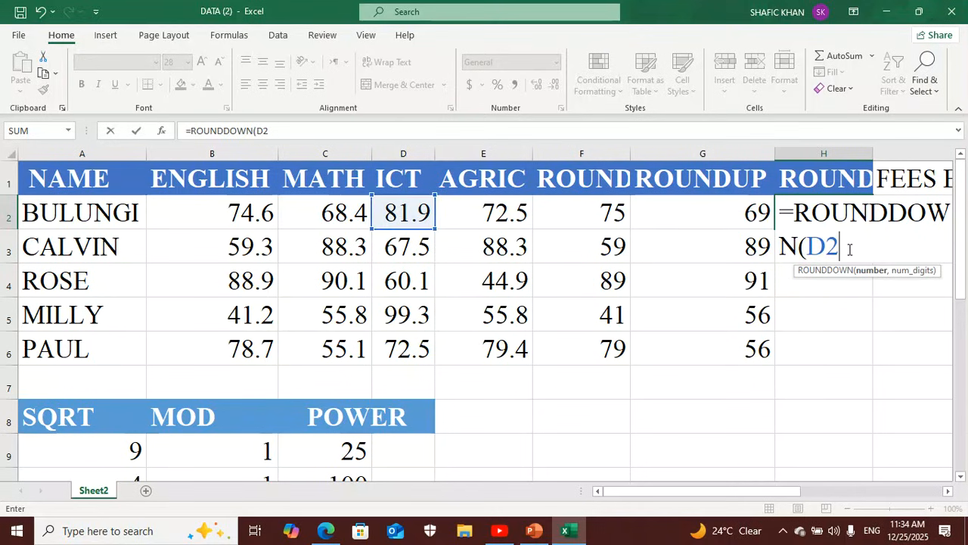
text(,0()
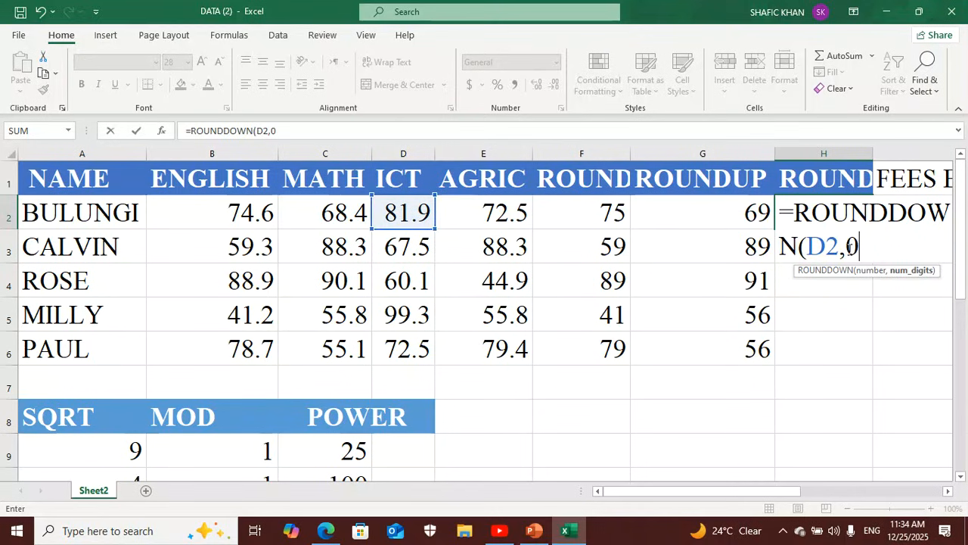
key(BackSpace)
text())
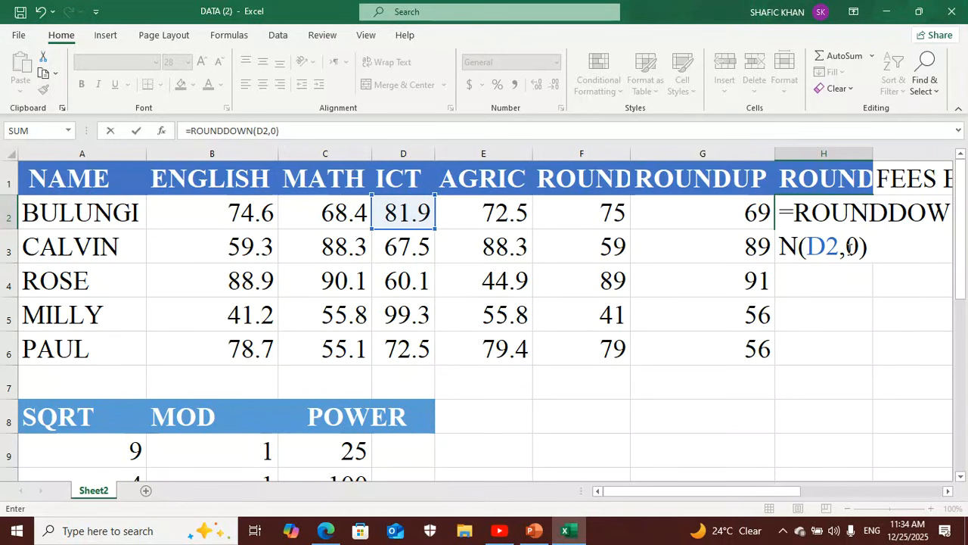
key(Return)
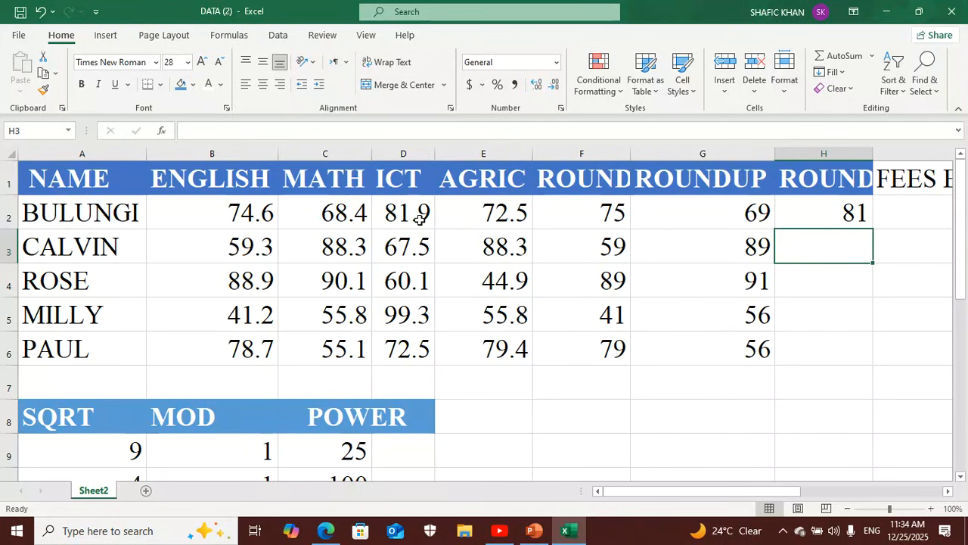
click(848, 213)
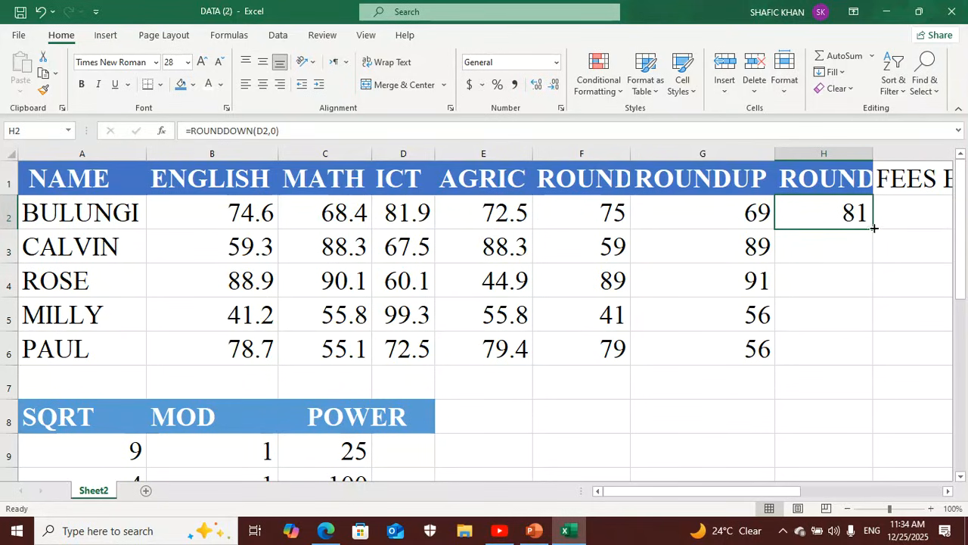
double_click(874, 228)
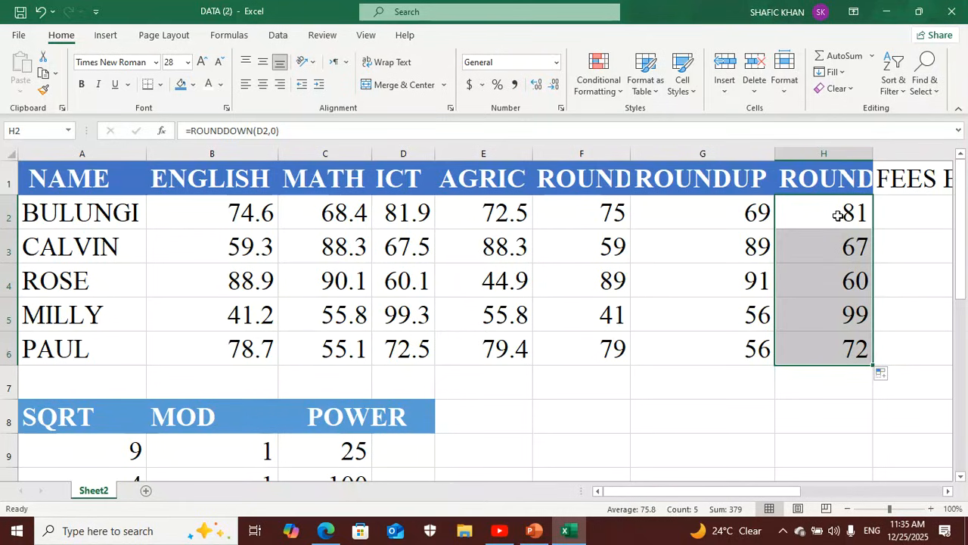
Switch to the YouTube channel page in Edge and browse through the videos in its "For you" row.
click(501, 531)
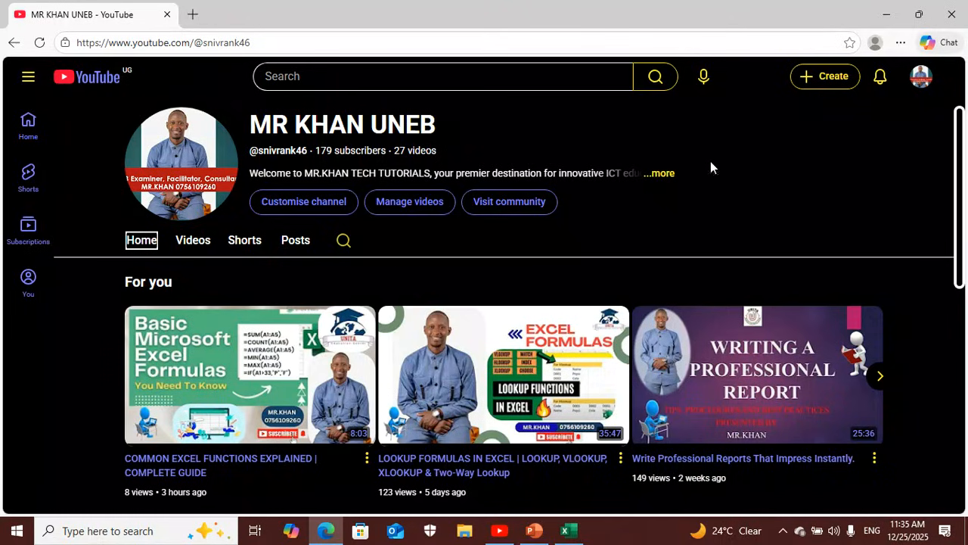
click(880, 382)
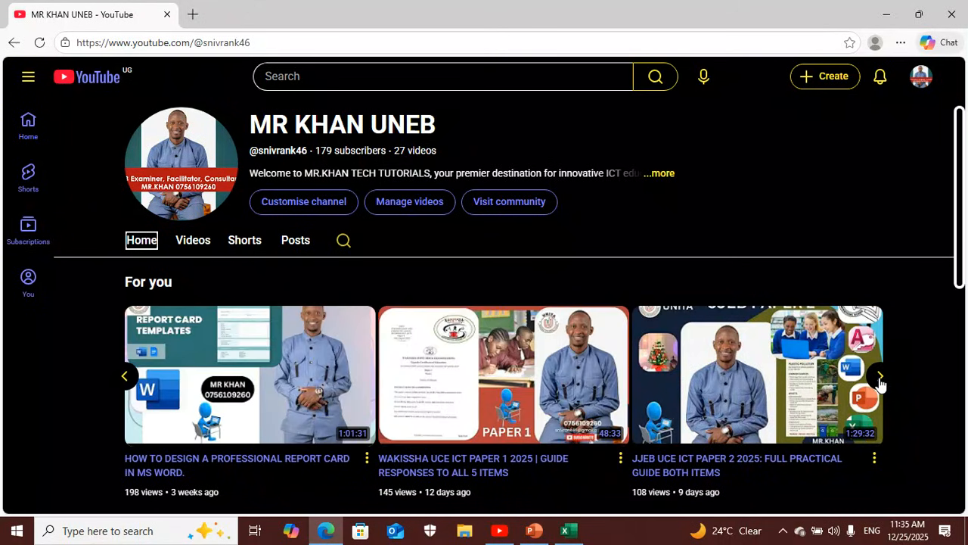
click(880, 378)
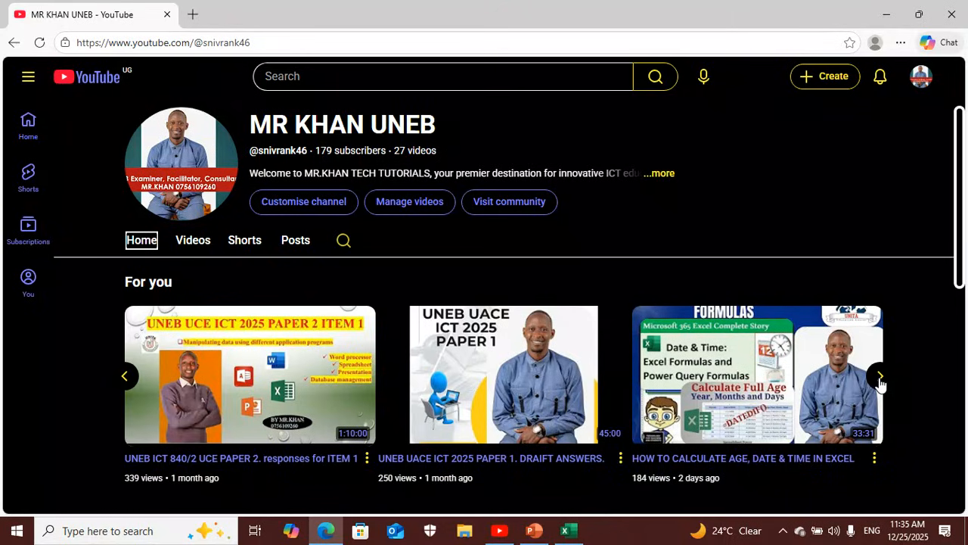
click(880, 377)
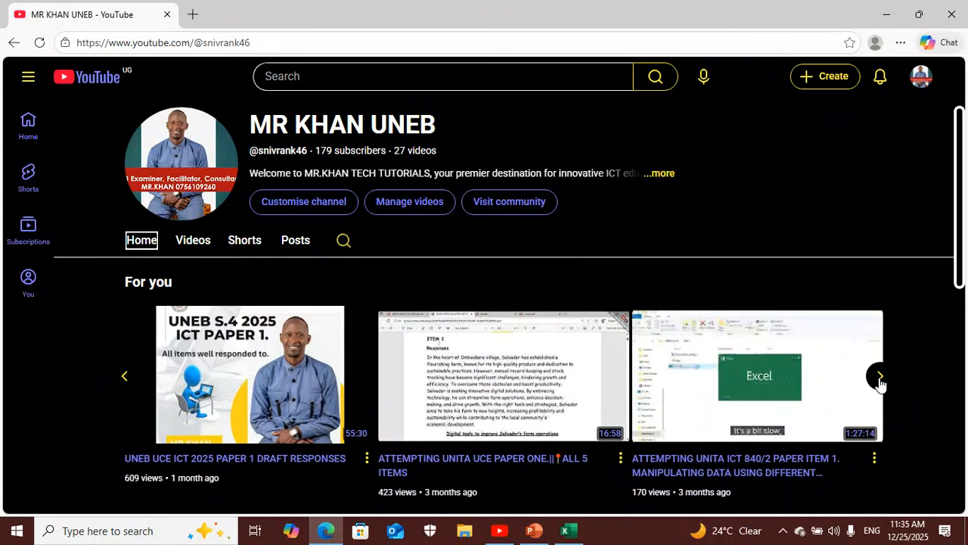
click(879, 382)
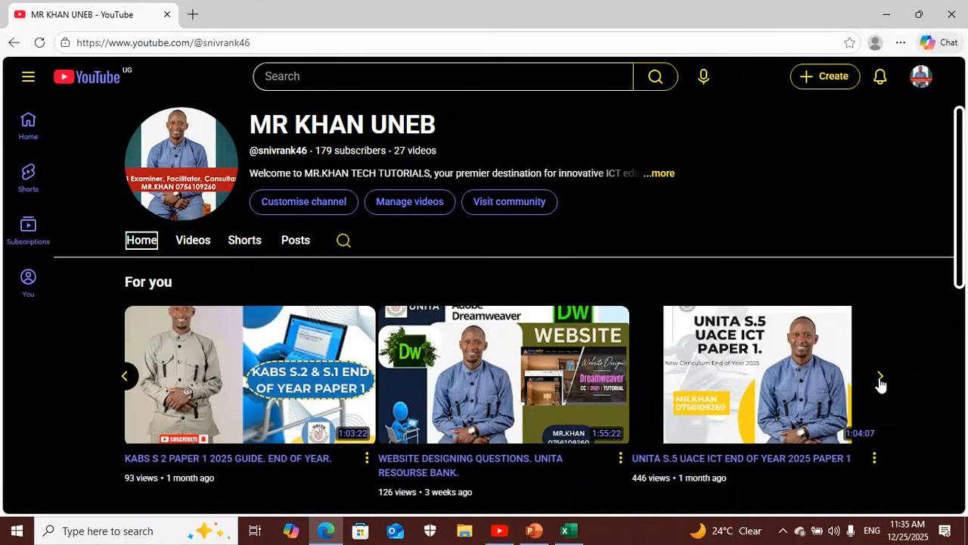